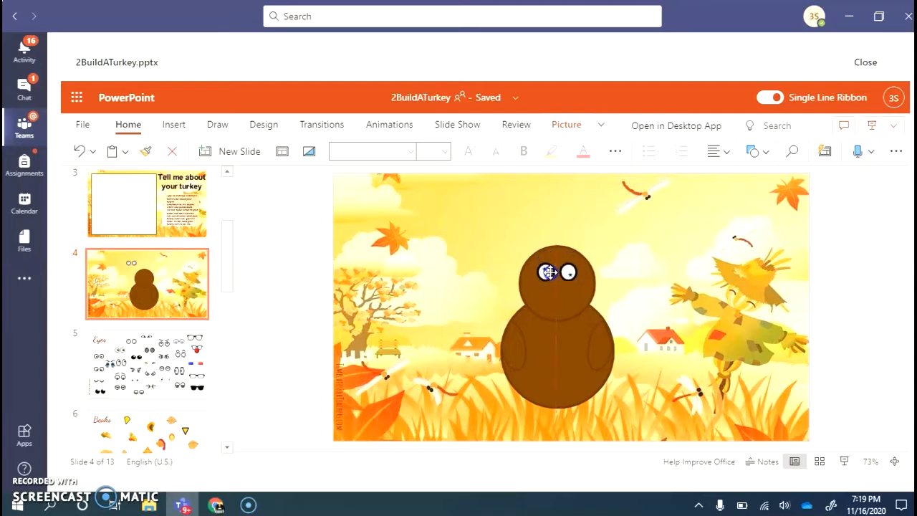
pyautogui.click(576, 264)
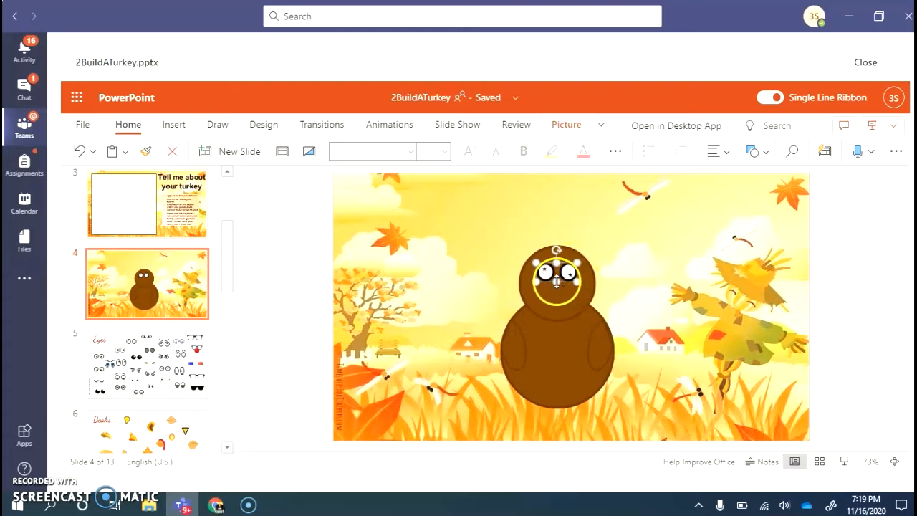
pyautogui.moveTo(557, 282); pyautogui.dragTo(560, 341)
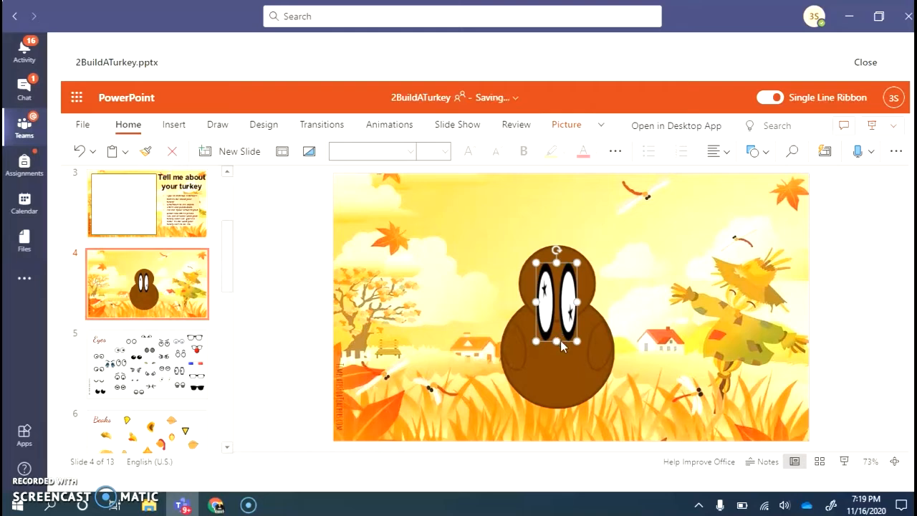
pyautogui.hotkey('ctrl', 'z')
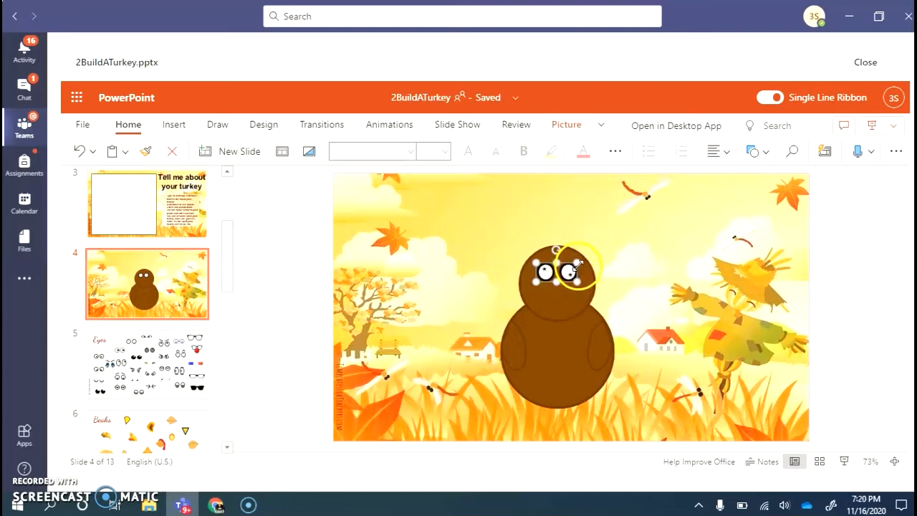
# - Adjust the size of the googly eyes on the turkey's head proportionally
pyautogui.moveTo(578, 264)
pyautogui.mouseDown()
pyautogui.moveTo(559, 271)
pyautogui.moveTo(578, 263)
pyautogui.mouseUp()
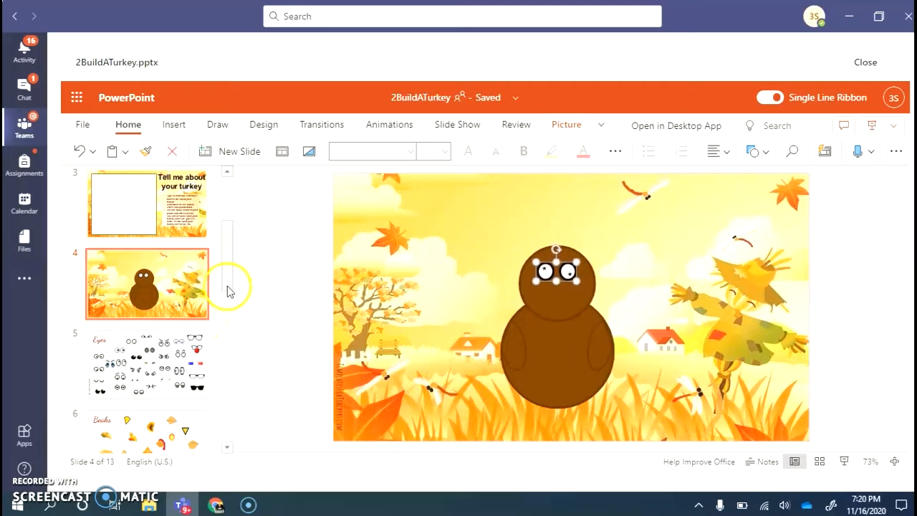
# - Copy the orange beak with the pointed top from the Beaks slide and paste it onto the turkey slide
pyautogui.moveTo(227, 289); pyautogui.dragTo(226, 315)
pyautogui.click(152, 387)
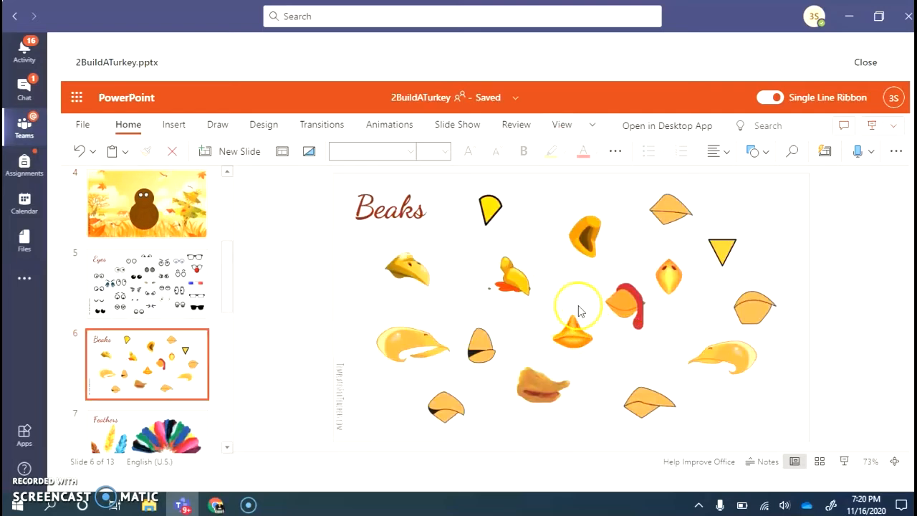
pyautogui.click(574, 336)
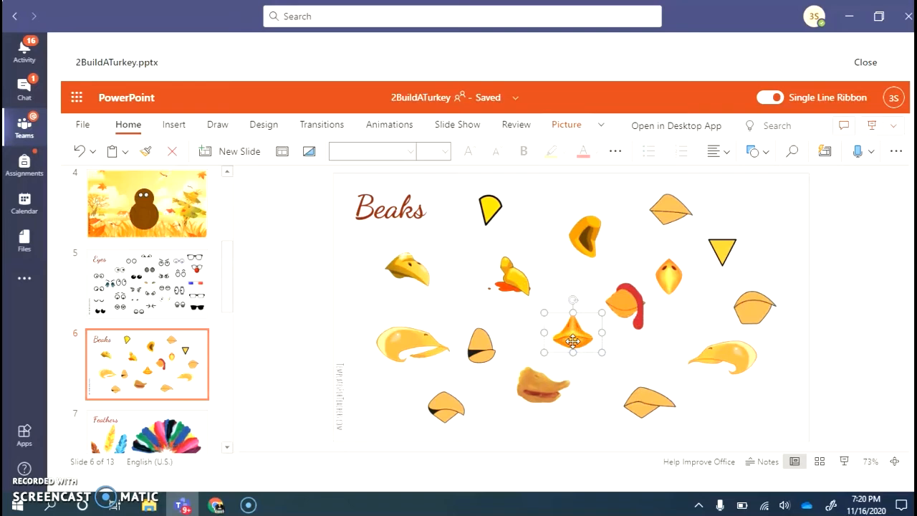
pyautogui.hotkey('ctrl', 'c')
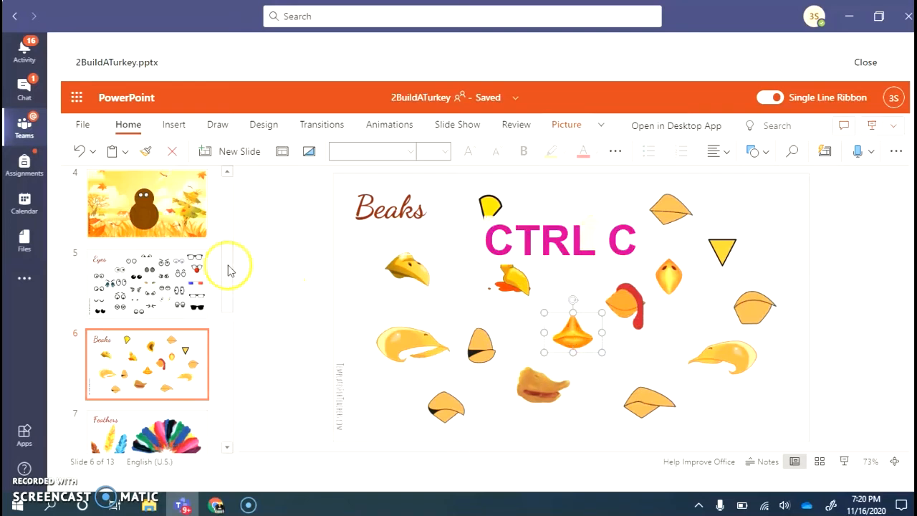
pyautogui.click(192, 228)
pyautogui.click(732, 347)
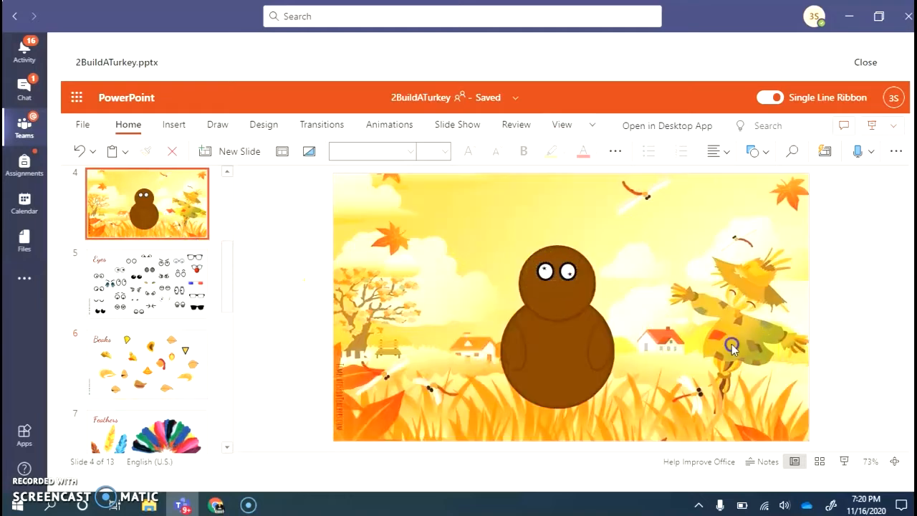
pyautogui.hotkey('ctrl', 'v')
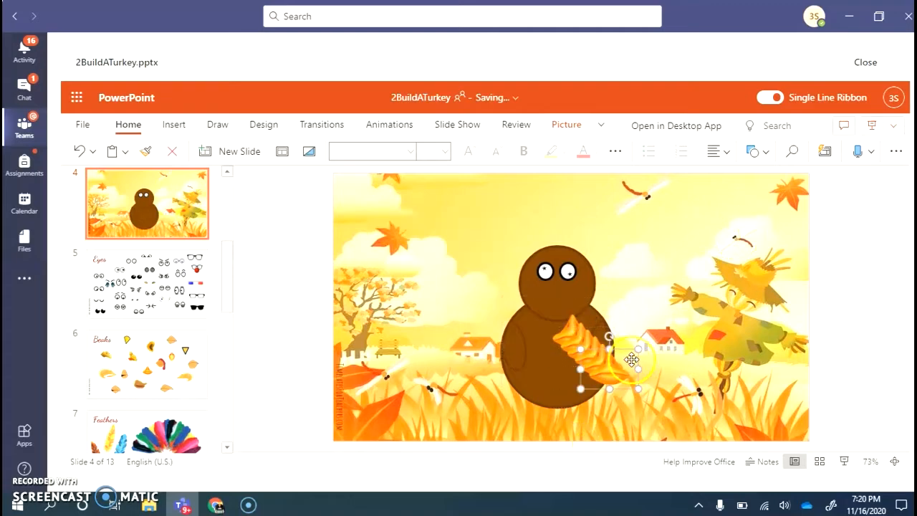
# - Delete the extra overlapping copies of the beak on the turkey's body, keeping only one
pyautogui.press('Delete')
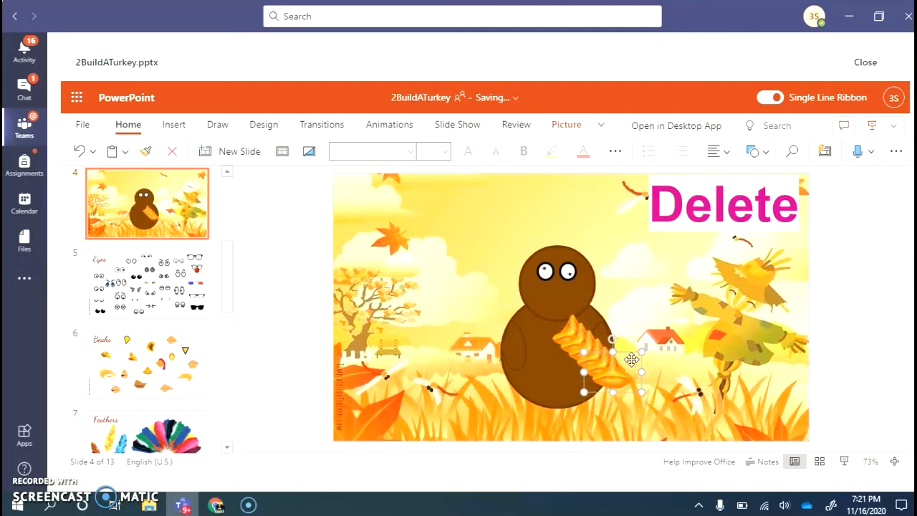
pyautogui.click(614, 361)
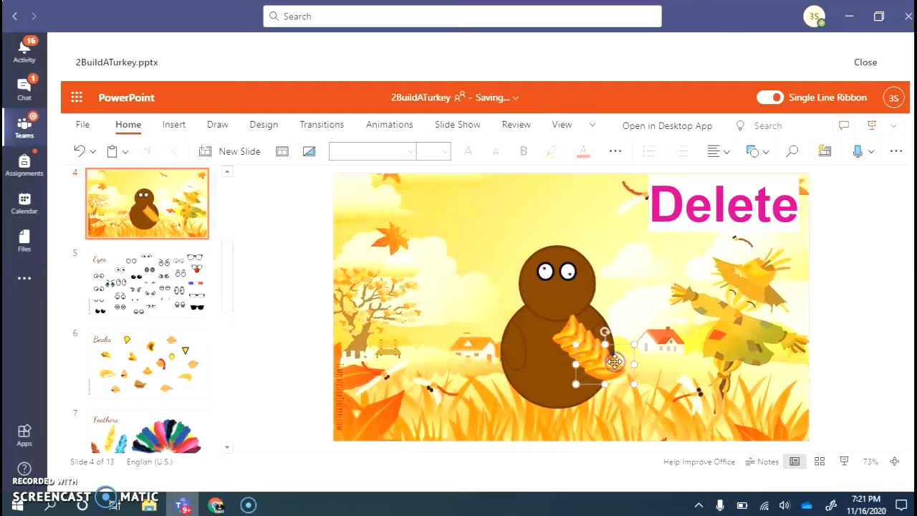
pyautogui.click(615, 361)
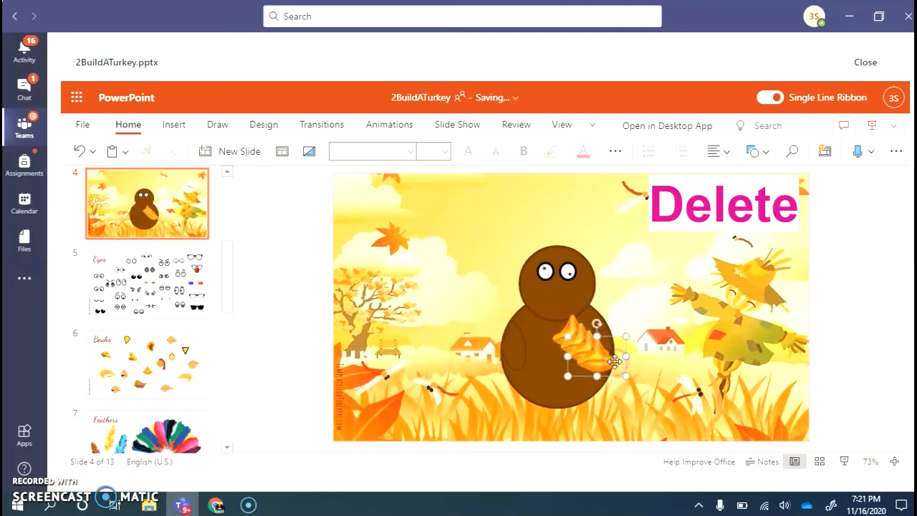
pyautogui.press('Delete')
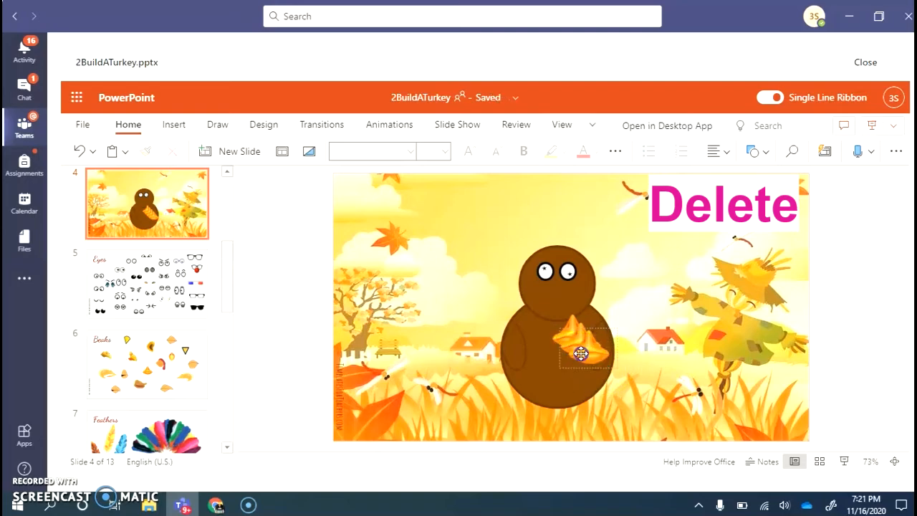
pyautogui.click(579, 350)
pyautogui.press('Delete')
pyautogui.click(580, 343)
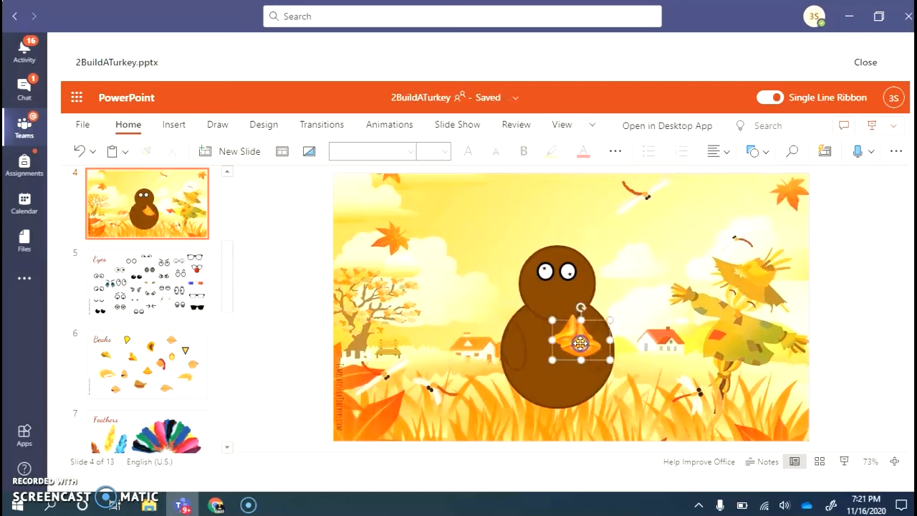
pyautogui.press('Delete')
# - Place the remaining beak just below the turkey's eyes and shrink it to fit the face
pyautogui.moveTo(578, 343); pyautogui.dragTo(559, 294)
pyautogui.click(550, 297)
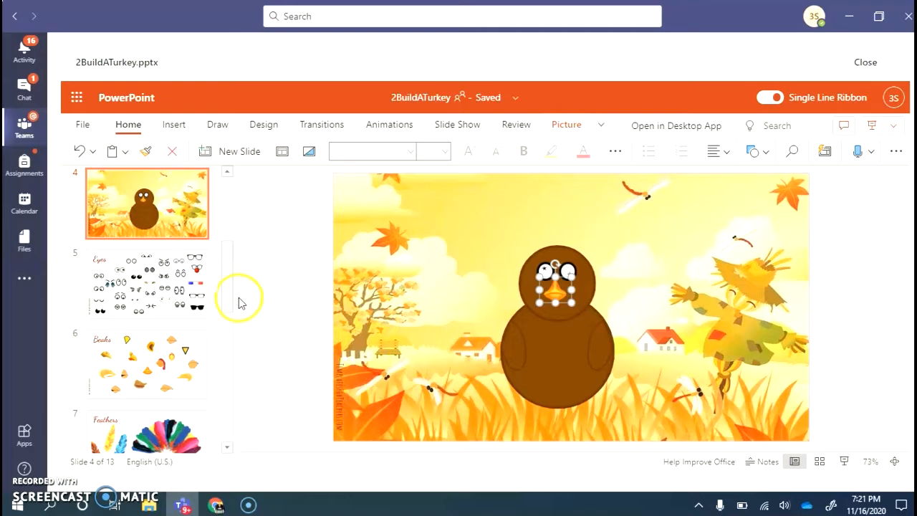
# - Copy the peacock feather fan from the Feathers slide 8 and paste it onto the turkey on slide 4
pyautogui.scroll(-3, 238, 326)
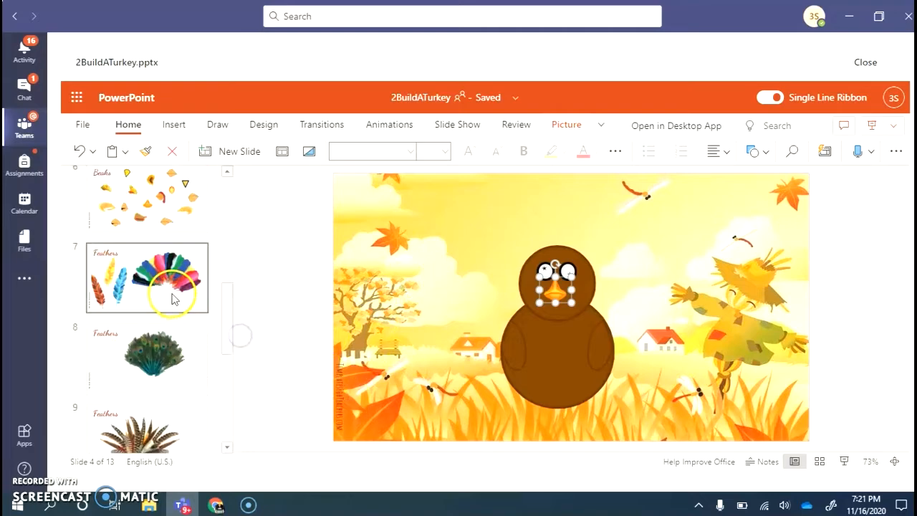
pyautogui.click(172, 299)
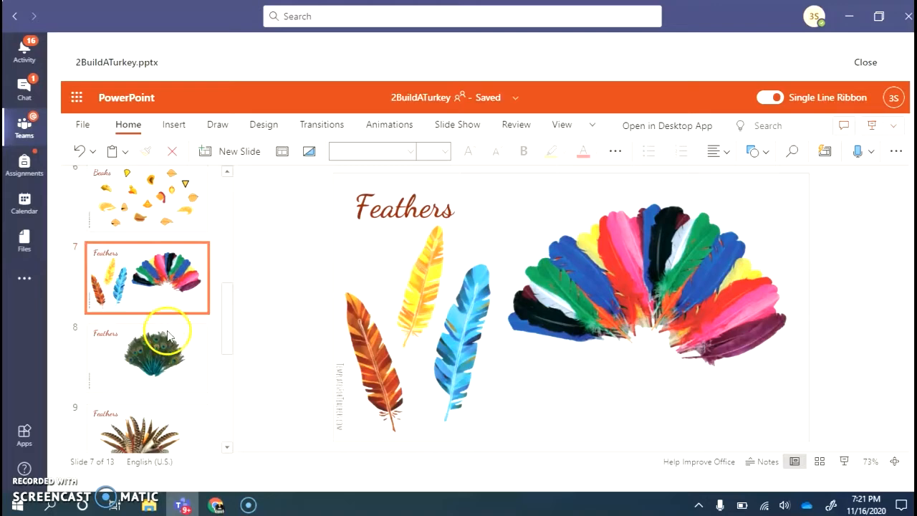
pyautogui.click(167, 334)
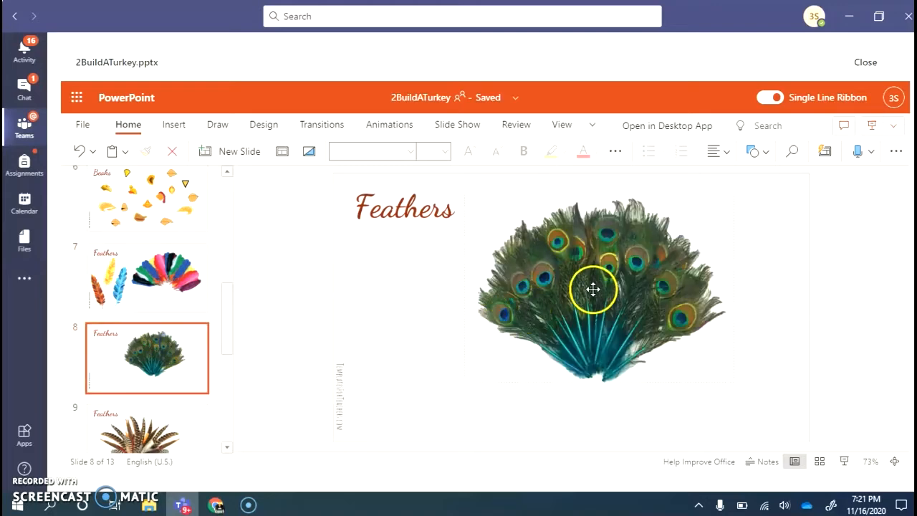
pyautogui.click(593, 288)
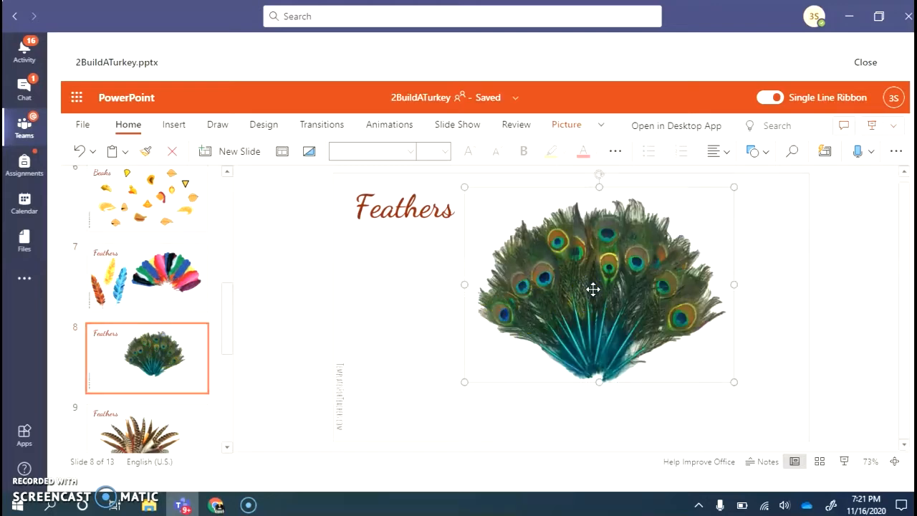
pyautogui.hotkey('ctrl', 'c')
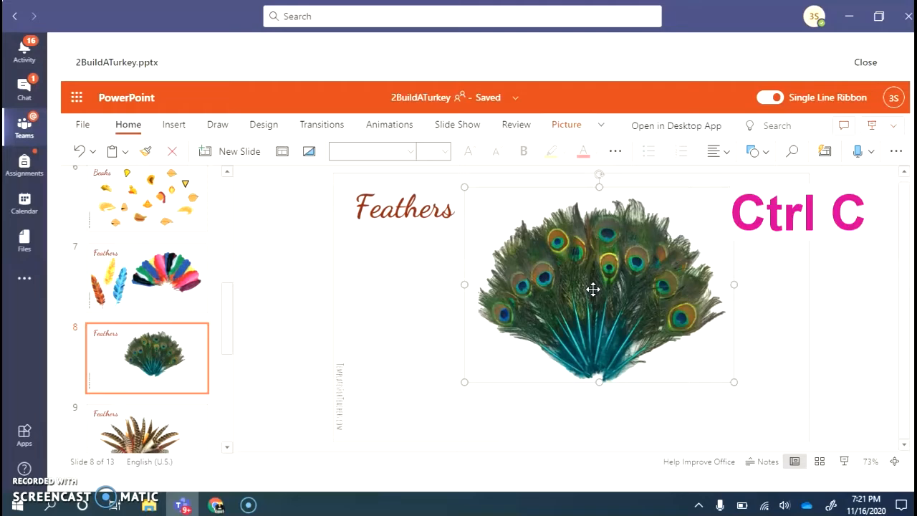
pyautogui.moveTo(229, 323); pyautogui.dragTo(226, 243)
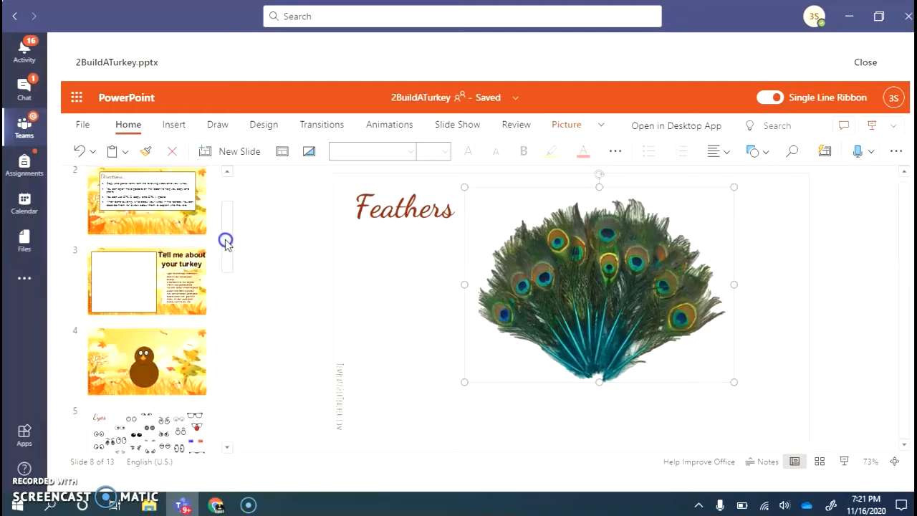
pyautogui.click(177, 370)
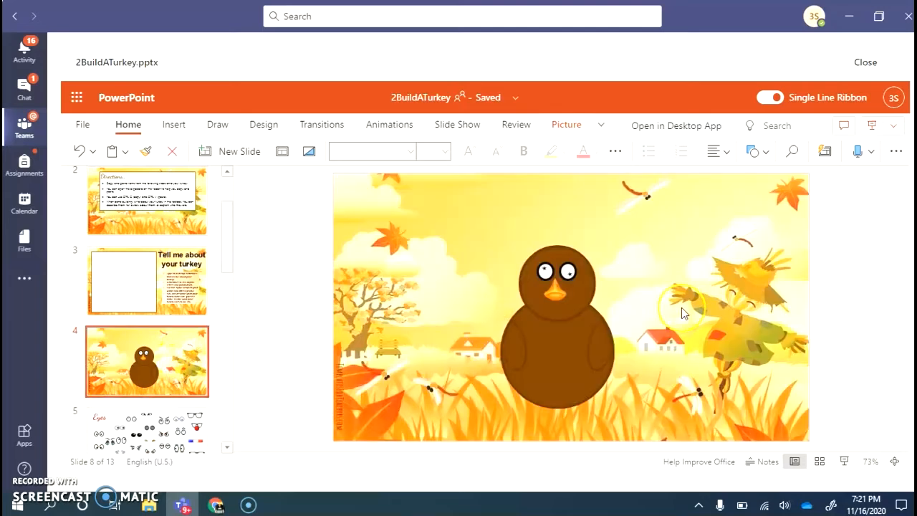
pyautogui.hotkey('ctrl', 'v')
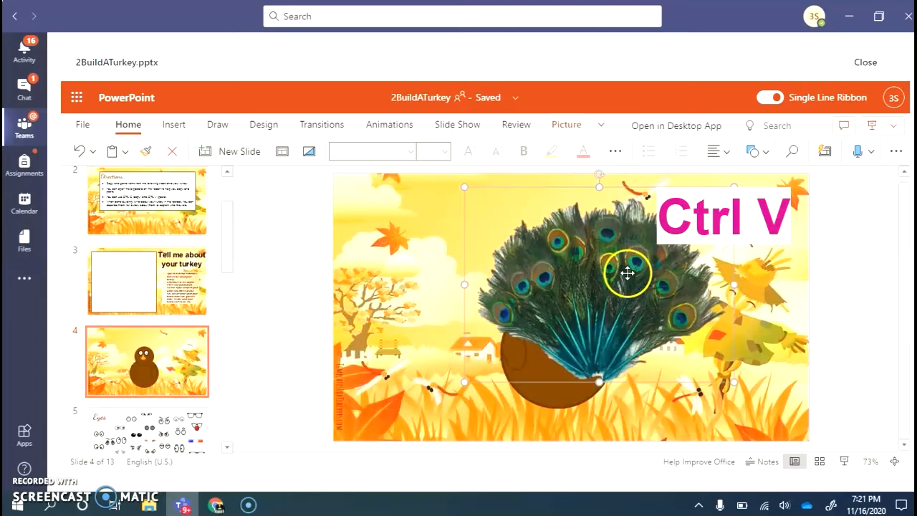
# - Center the peacock feathers over the turkey and send them to the back, behind its head and body
pyautogui.moveTo(626, 273); pyautogui.dragTo(571, 283)
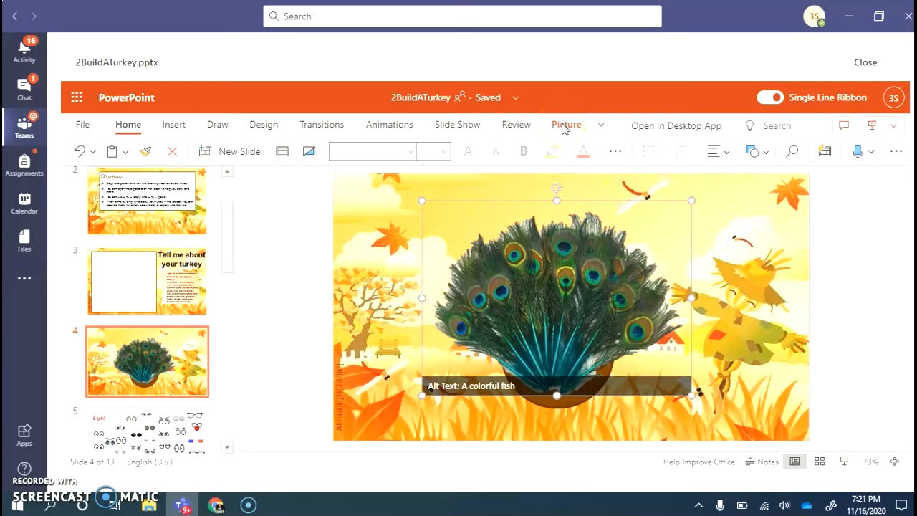
pyautogui.click(761, 252)
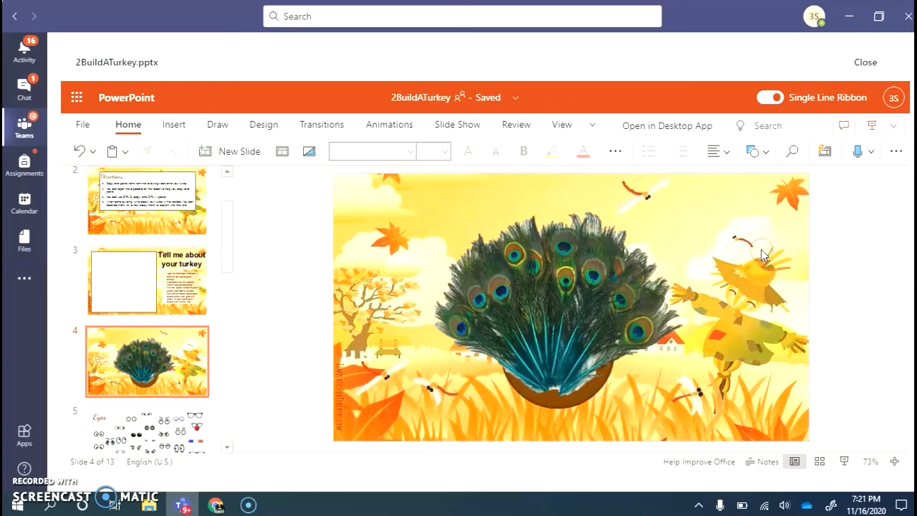
pyautogui.click(555, 276)
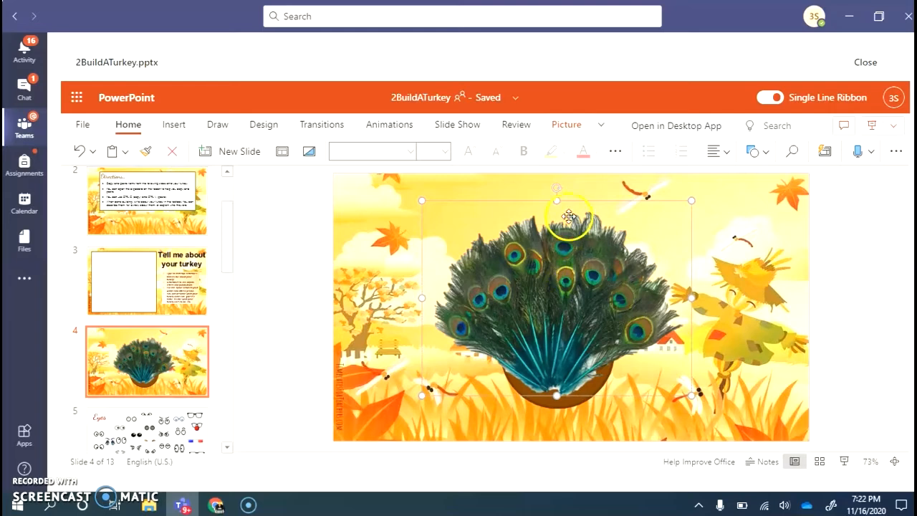
pyautogui.click(588, 127)
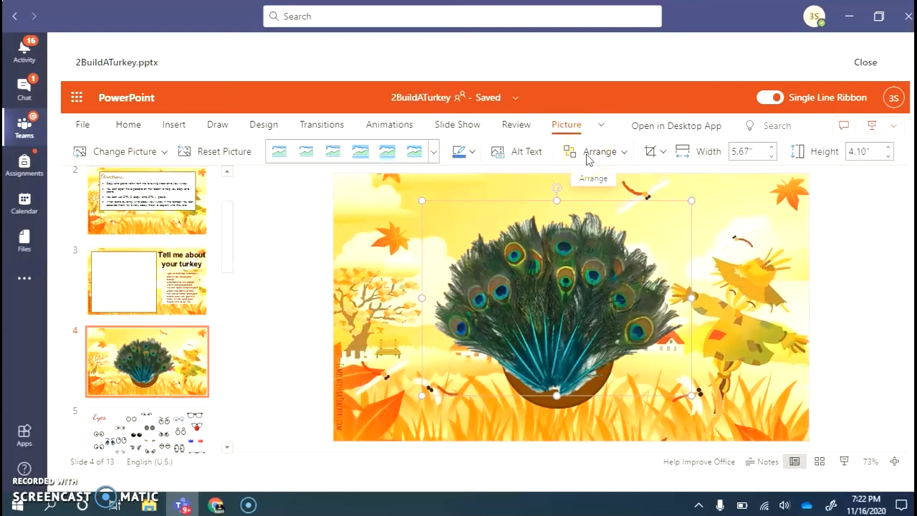
pyautogui.click(587, 153)
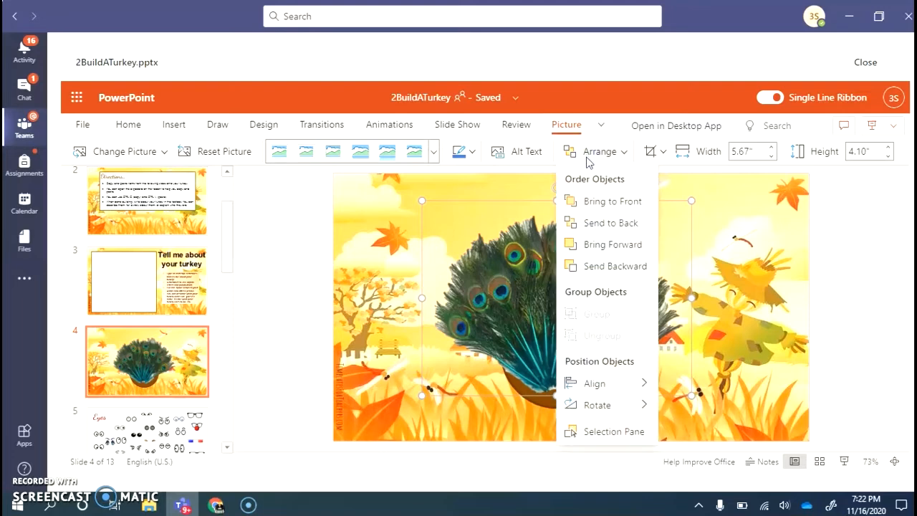
pyautogui.click(601, 224)
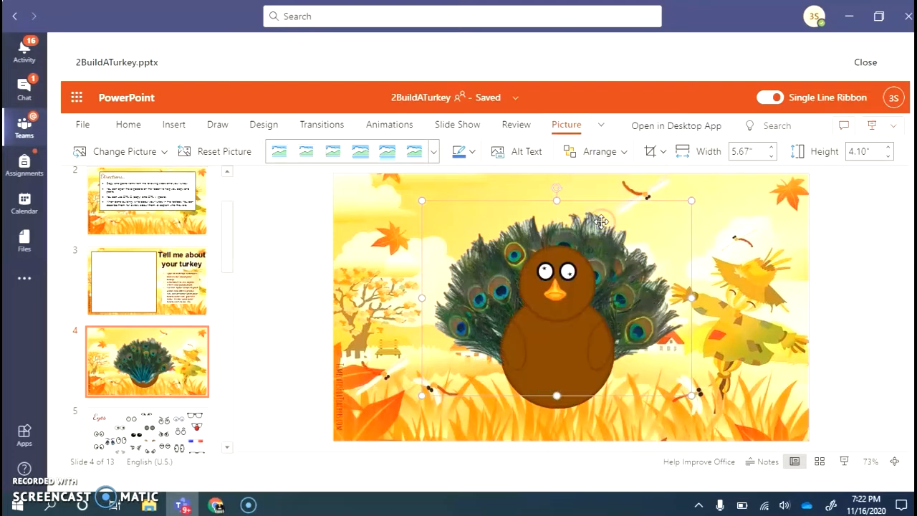
# - Nudge the peacock feathers slightly upward behind the turkey
pyautogui.press('Up')
pyautogui.press('Up')
pyautogui.press('Up')
pyautogui.press('Up')
pyautogui.press('Up')
pyautogui.press('Up')
pyautogui.press('Up')
pyautogui.press('Up')
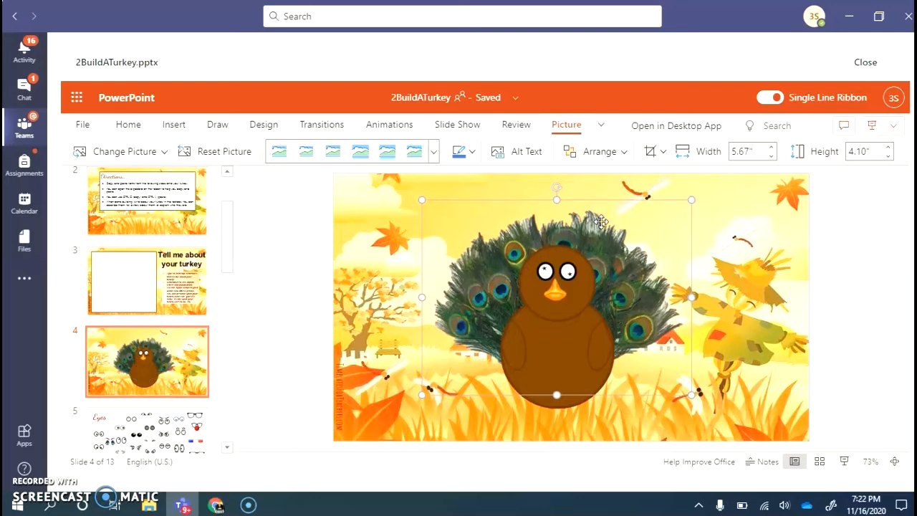
pyautogui.press('Up')
pyautogui.press('Up')
pyautogui.press('Up')
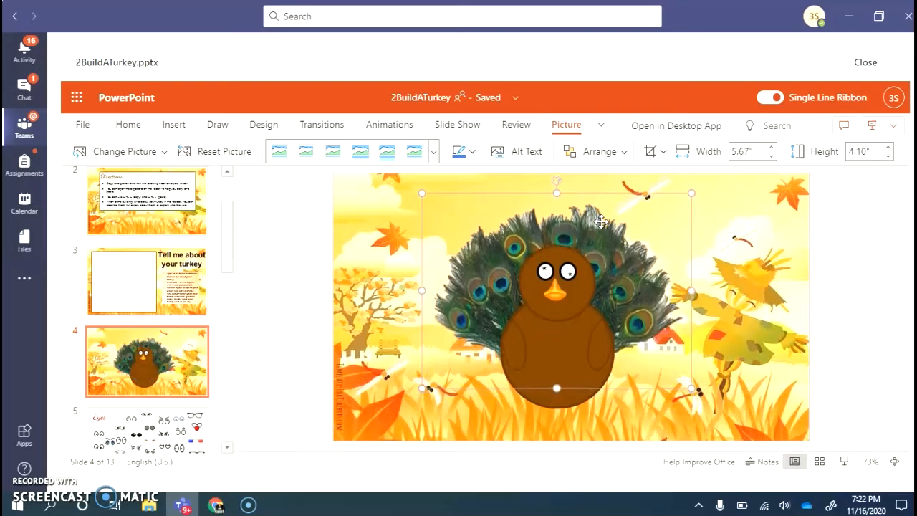
# - Widen the peacock feathers to about 6.53" and shift them to stay centered behind the turkey
pyautogui.moveTo(691, 290); pyautogui.dragTo(732, 291)
pyautogui.moveTo(665, 301); pyautogui.dragTo(651, 301)
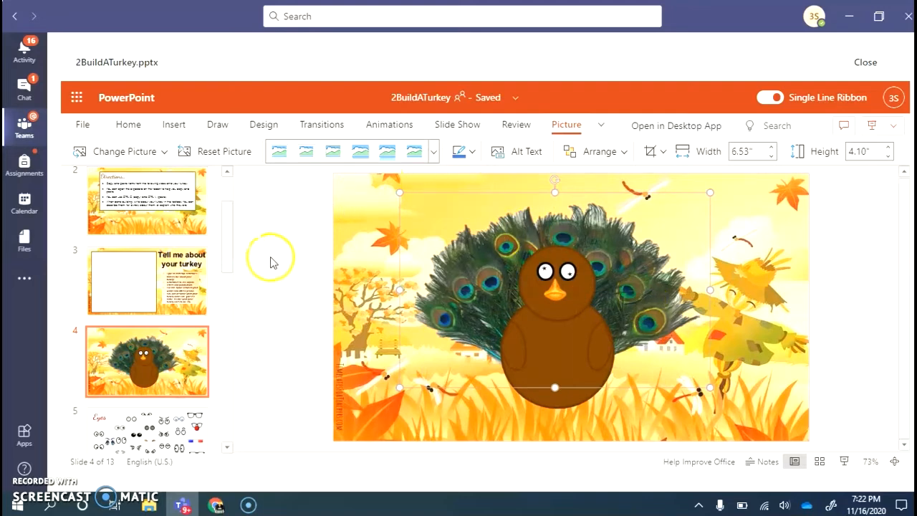
# - Copy the pair of long flat yellow feet in the upper corner of the Feet slide
pyautogui.moveTo(231, 268); pyautogui.dragTo(242, 399)
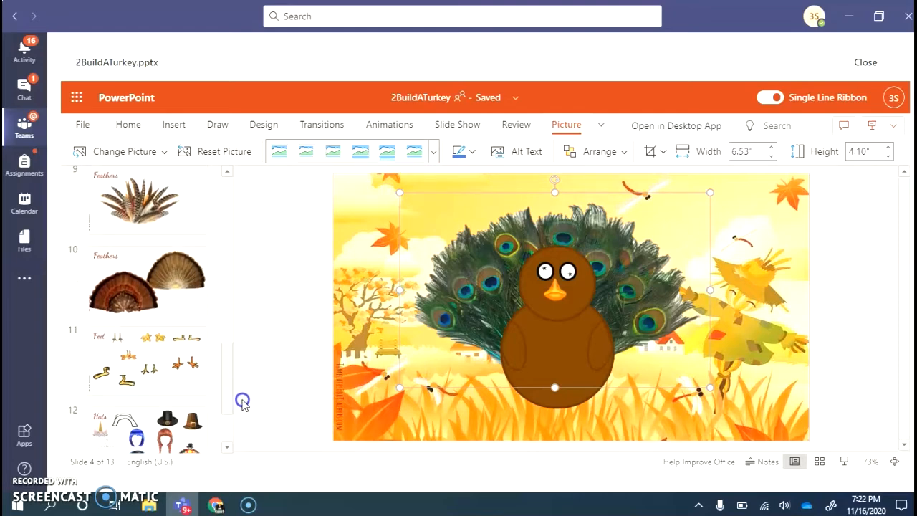
pyautogui.click(166, 351)
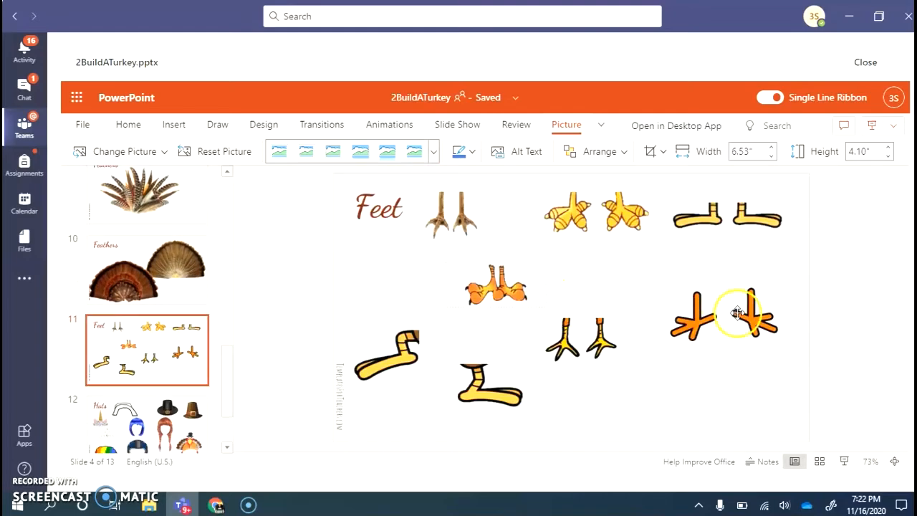
pyautogui.click(730, 218)
pyautogui.hotkey('ctrl', 'c')
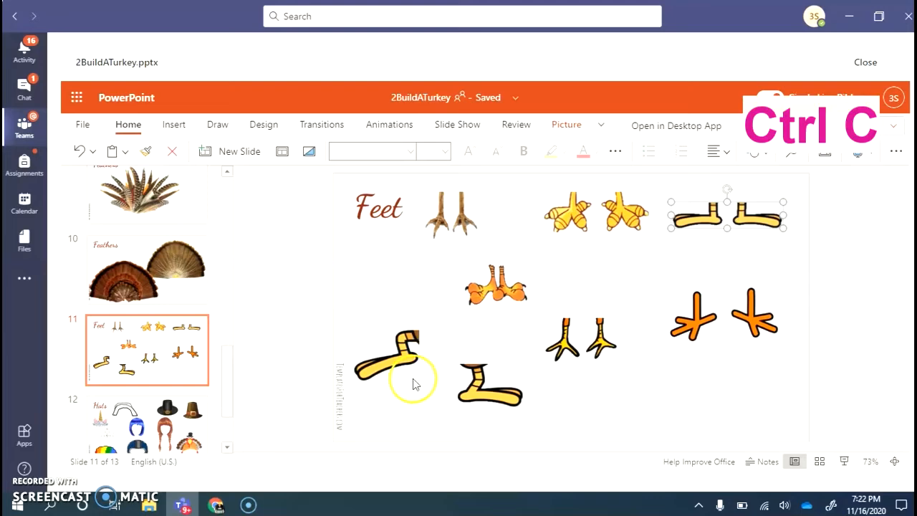
# - Paste the long flat yellow feet onto turkey slide 4 and place them centered directly under the turkey's body
pyautogui.moveTo(231, 379); pyautogui.dragTo(231, 241)
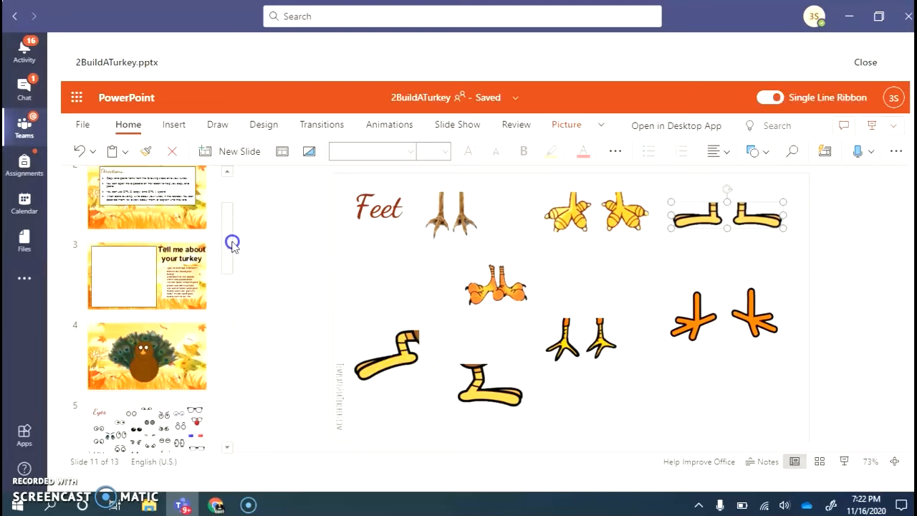
pyautogui.click(188, 360)
pyautogui.hotkey('ctrl', 'v')
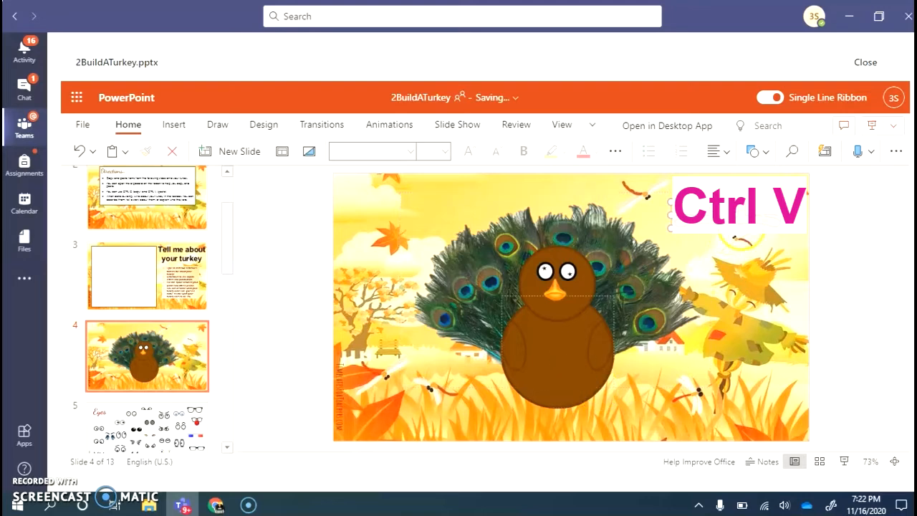
pyautogui.click(746, 209)
pyautogui.moveTo(747, 209); pyautogui.dragTo(573, 408)
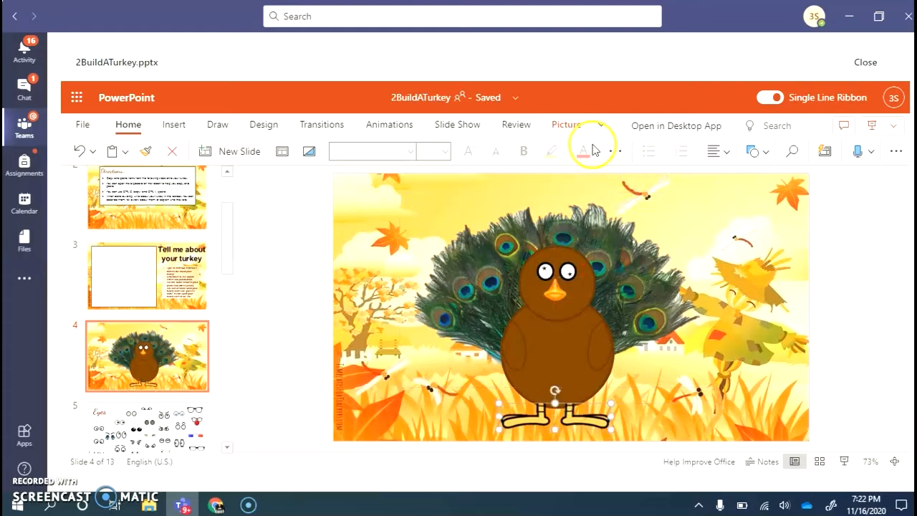
# - Send the yellow feet to the back so their tops sit behind the turkey's body
pyautogui.click(573, 130)
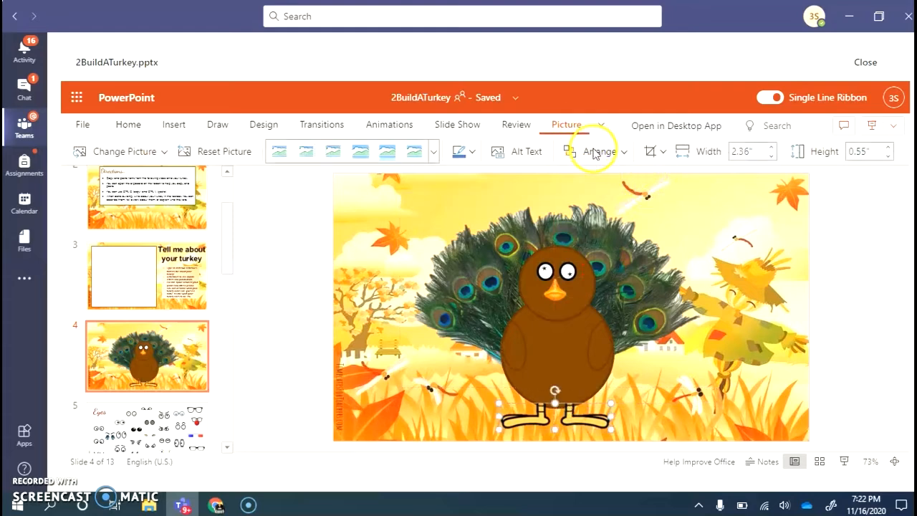
pyautogui.click(596, 151)
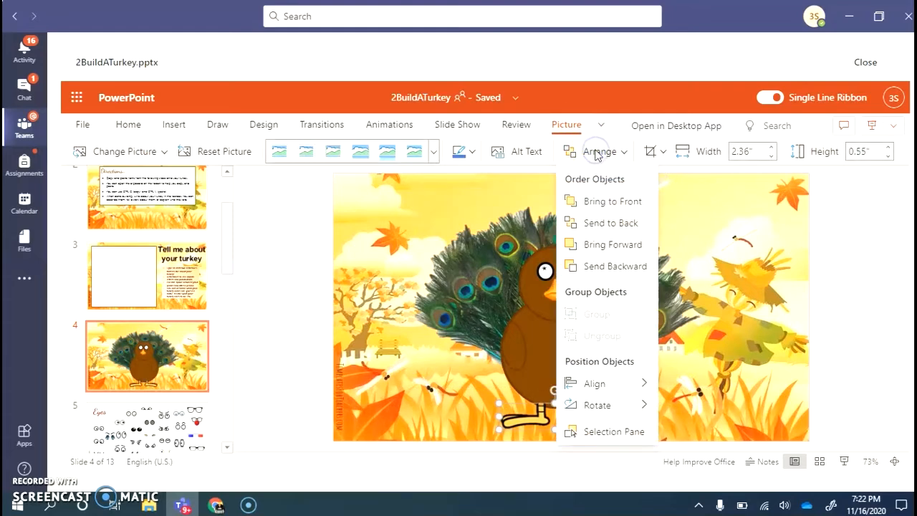
pyautogui.click(604, 223)
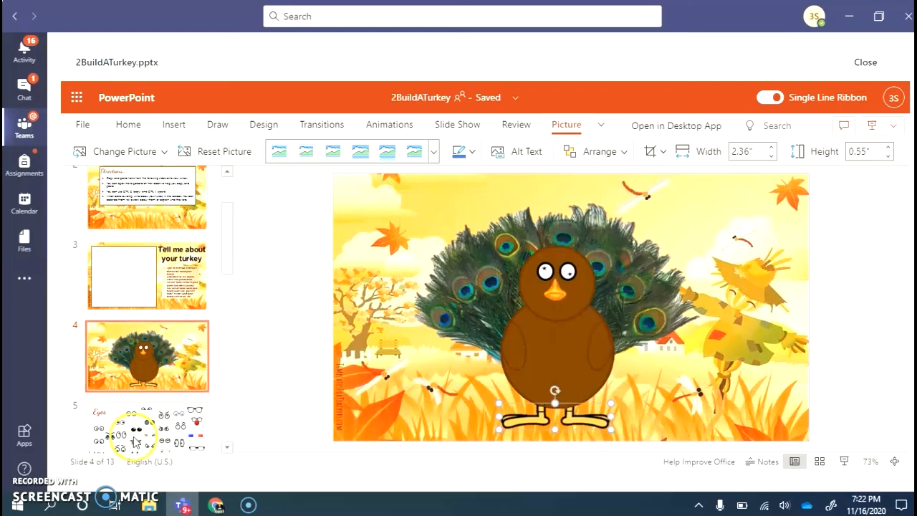
# - Copy the tiara from the Hats slide
pyautogui.moveTo(229, 264); pyautogui.dragTo(245, 420)
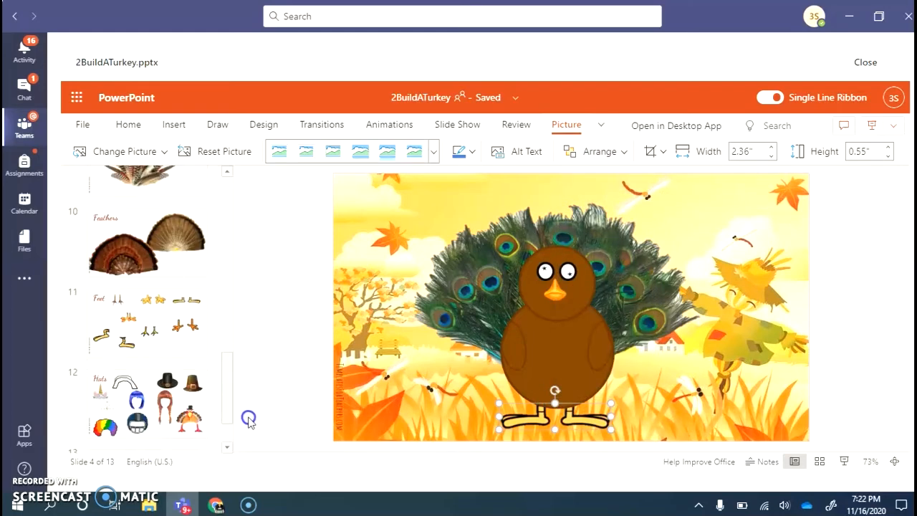
pyautogui.click(195, 410)
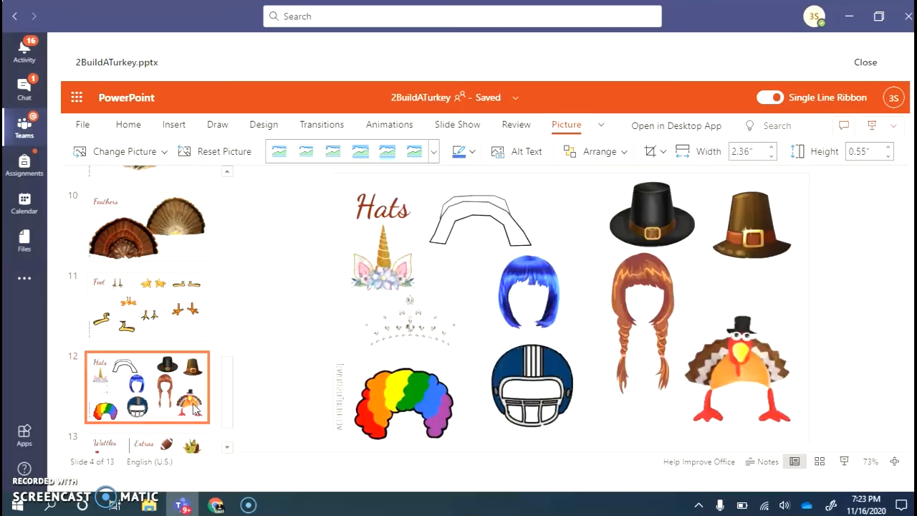
pyautogui.click(422, 320)
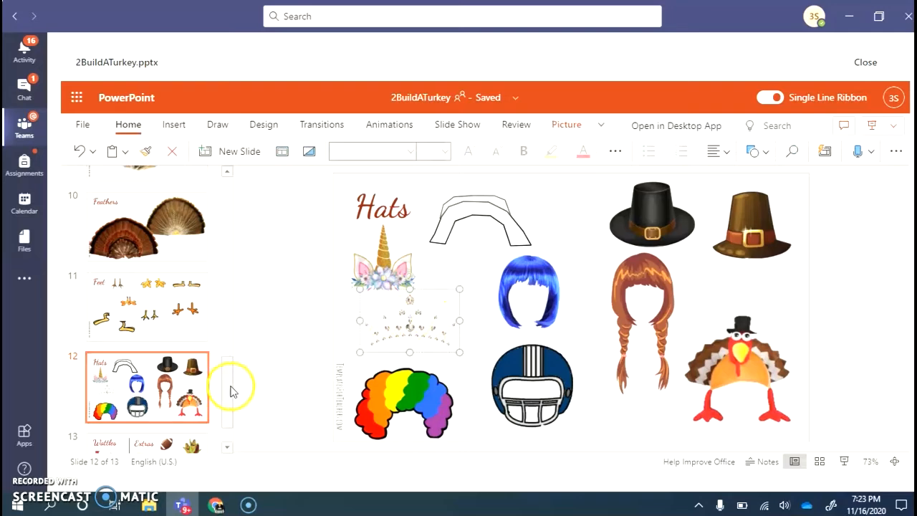
# - Paste the tiara onto turkey slide 4 and position it on top of the turkey's head
pyautogui.moveTo(232, 383); pyautogui.dragTo(231, 268)
pyautogui.click(200, 247)
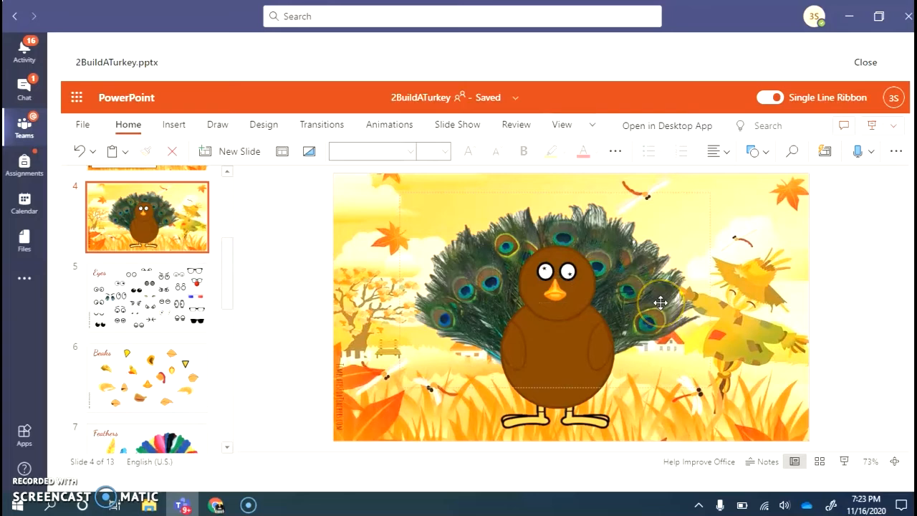
pyautogui.hotkey('ctrl', 'v')
pyautogui.moveTo(431, 324); pyautogui.dragTo(573, 244)
pyautogui.click(614, 272)
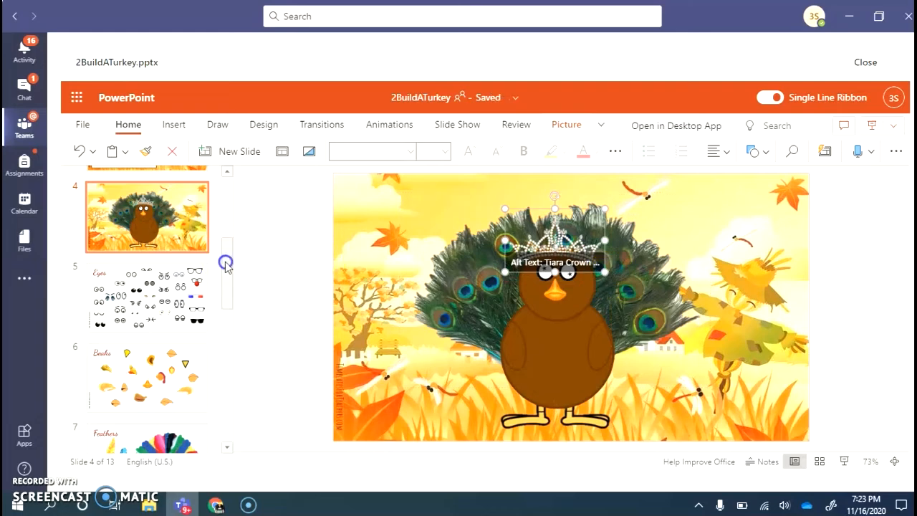
# - Copy the puppy from the Wattles and Extras slide
pyautogui.moveTo(226, 259); pyautogui.dragTo(236, 424)
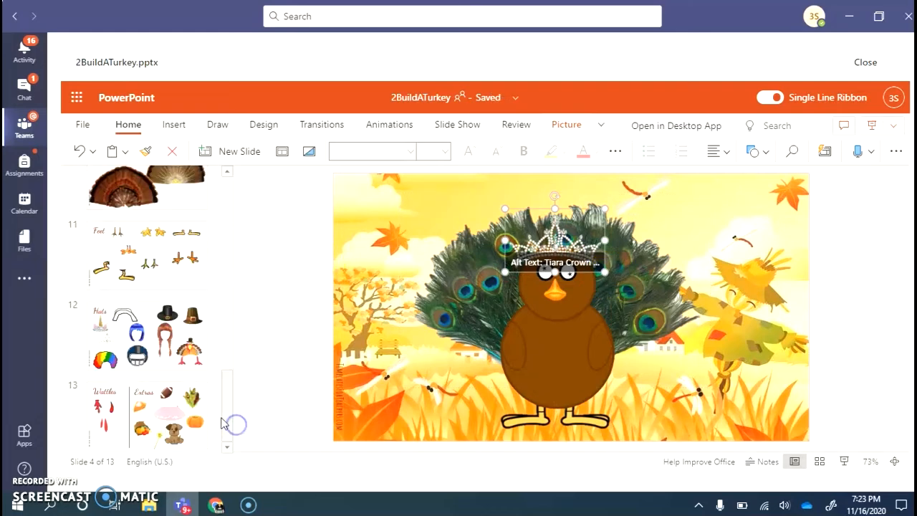
pyautogui.click(192, 409)
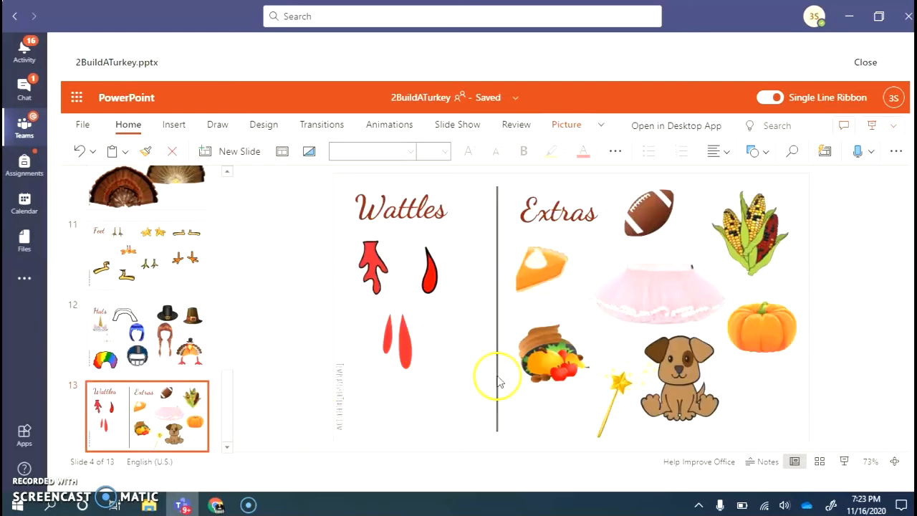
pyautogui.click(696, 363)
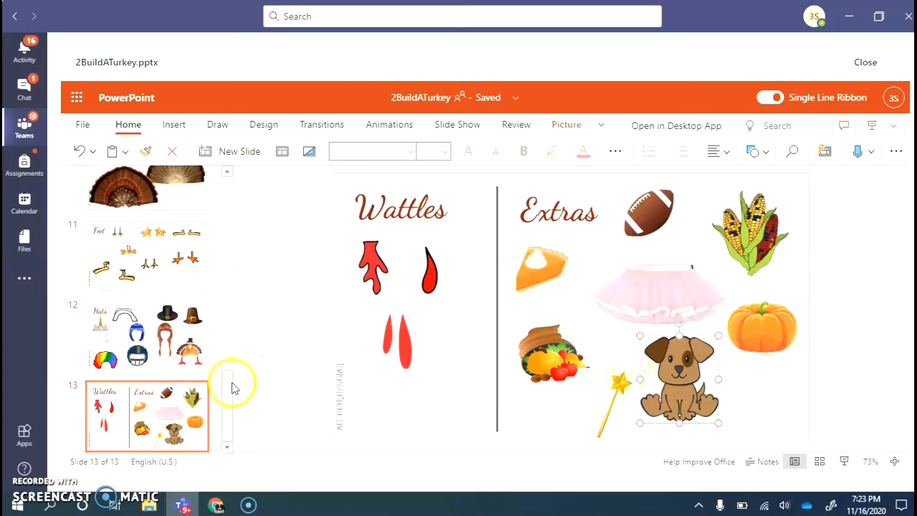
# - Paste the puppy onto turkey slide 4 beside the turkey's feet and shrink it to about two thirds of its size
pyautogui.moveTo(231, 385); pyautogui.dragTo(232, 250)
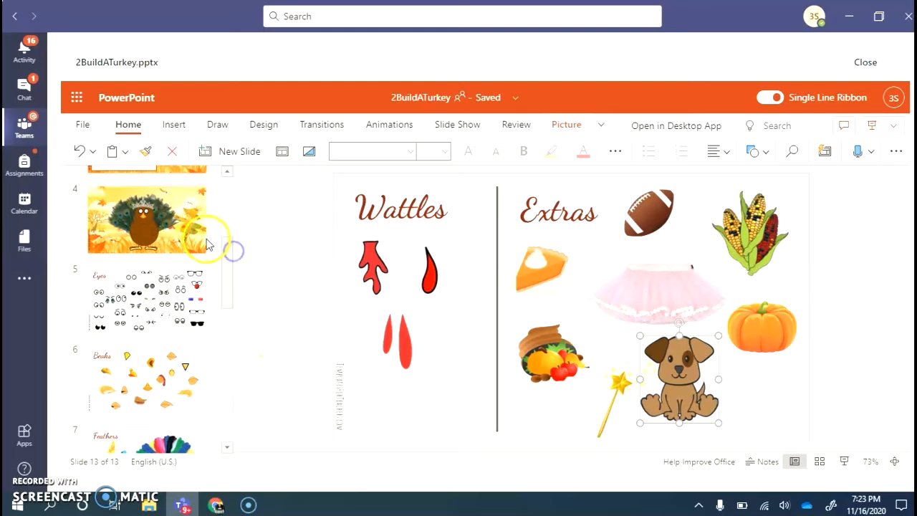
pyautogui.click(198, 239)
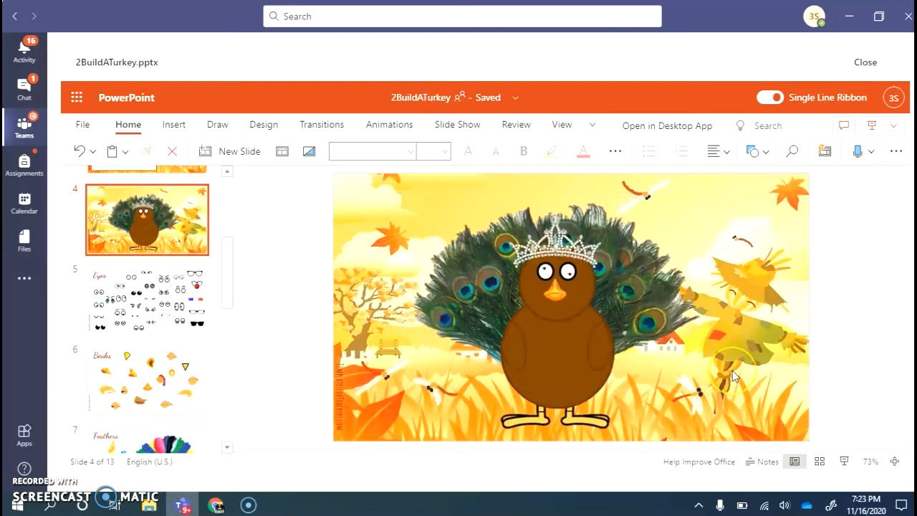
pyautogui.hotkey('ctrl', 'v')
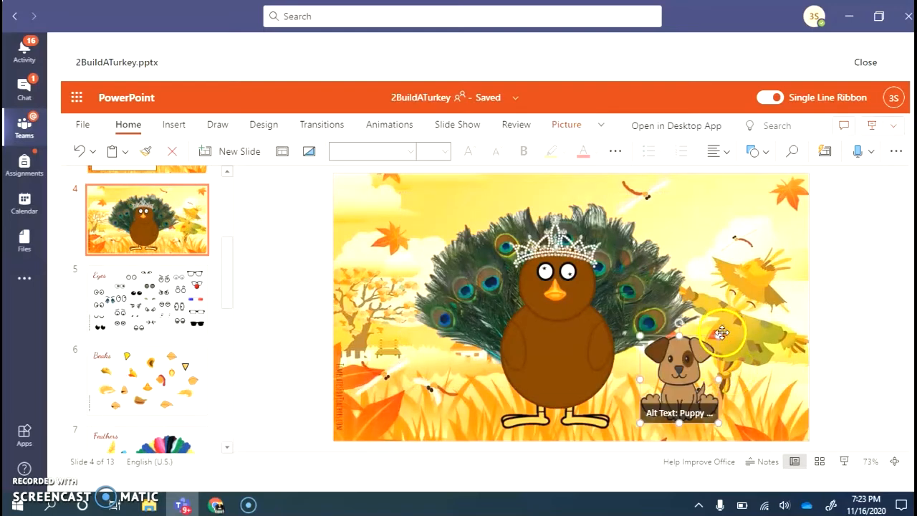
pyautogui.moveTo(714, 340); pyautogui.dragTo(692, 363)
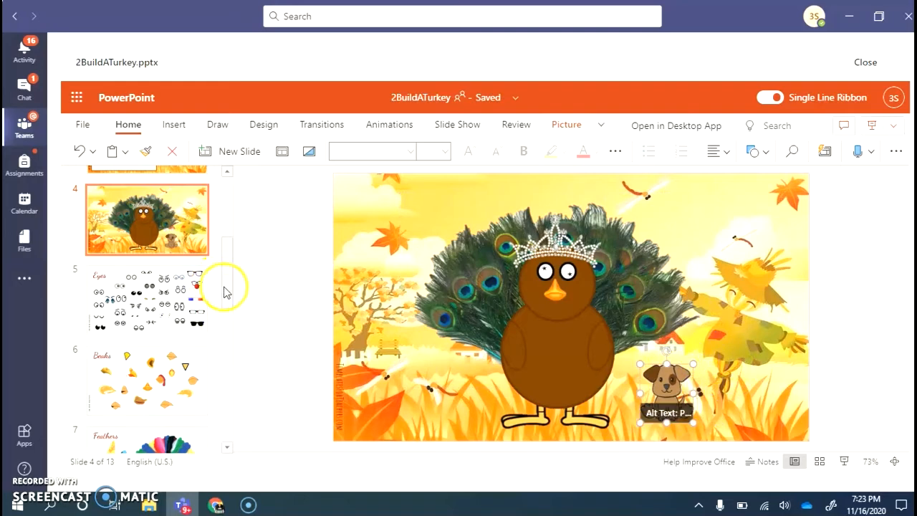
# - Copy the red braided wig from the Hats slide
pyautogui.moveTo(225, 291); pyautogui.dragTo(234, 427)
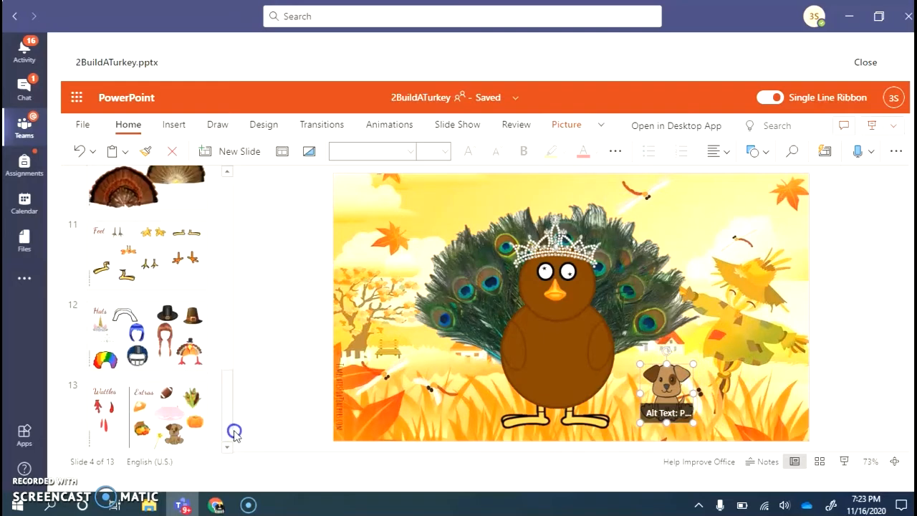
pyautogui.click(166, 338)
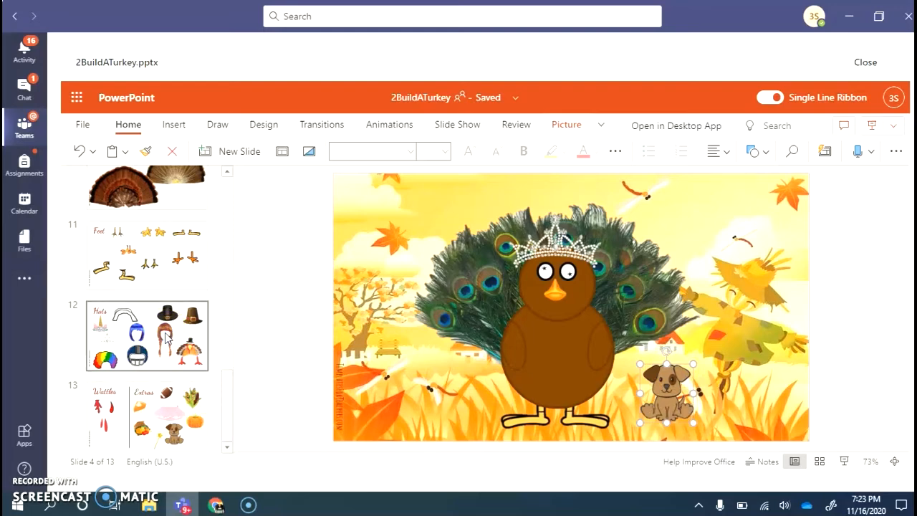
pyautogui.click(169, 338)
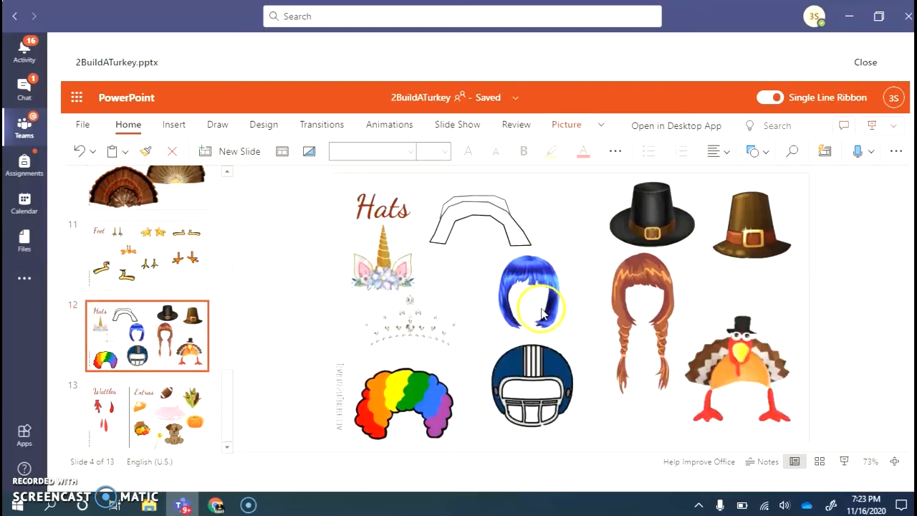
pyautogui.click(647, 299)
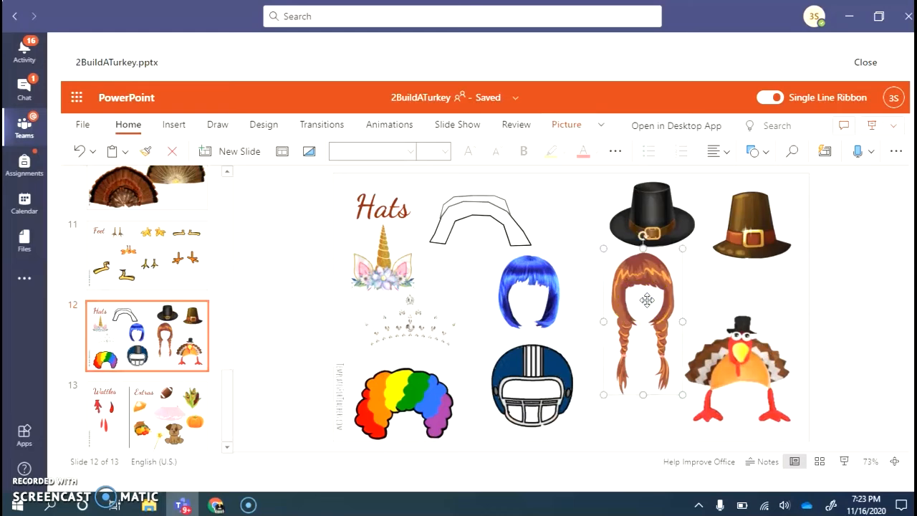
# - Paste the red braided wig onto turkey slide 4 and move it over the turkey's head
pyautogui.moveTo(226, 412); pyautogui.dragTo(228, 200)
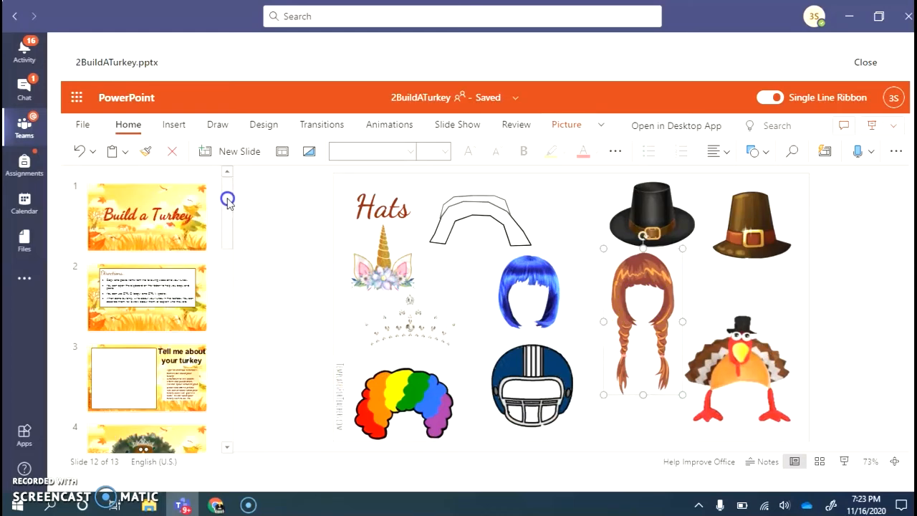
pyautogui.click(191, 430)
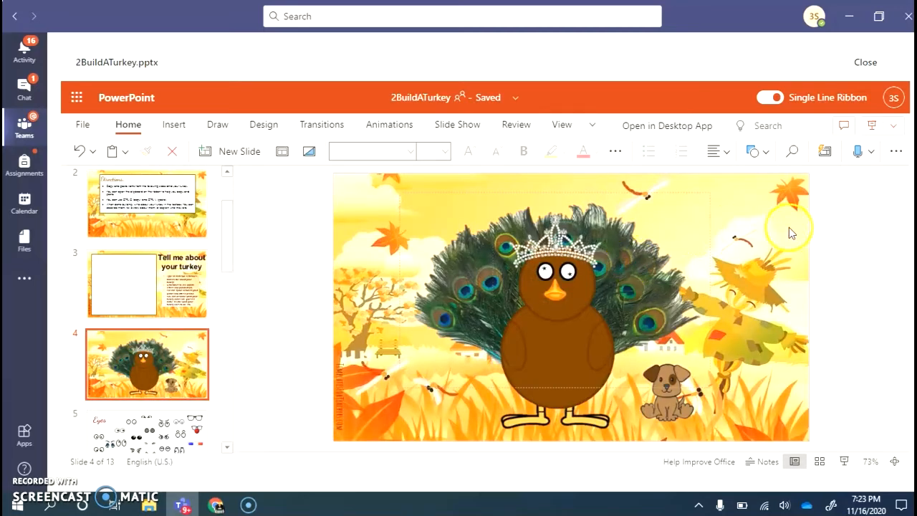
pyautogui.hotkey('ctrl', 'v')
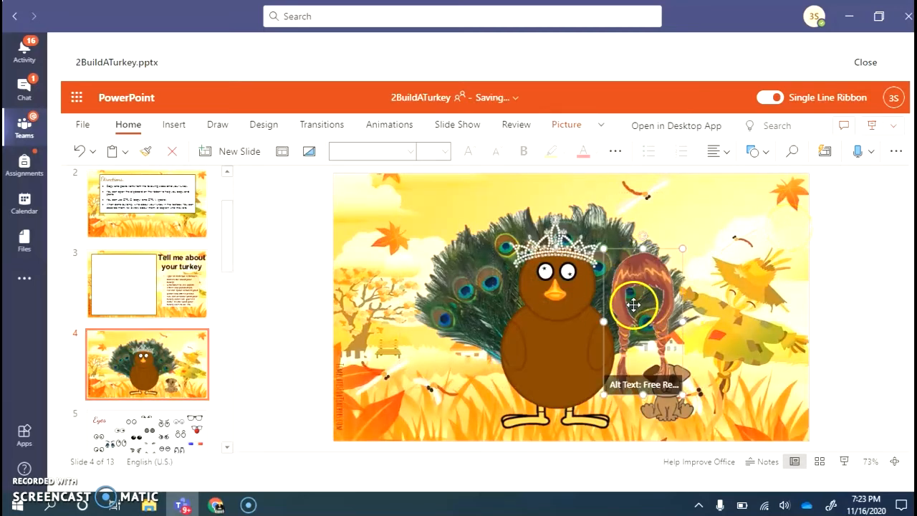
pyautogui.moveTo(641, 285); pyautogui.dragTo(552, 266)
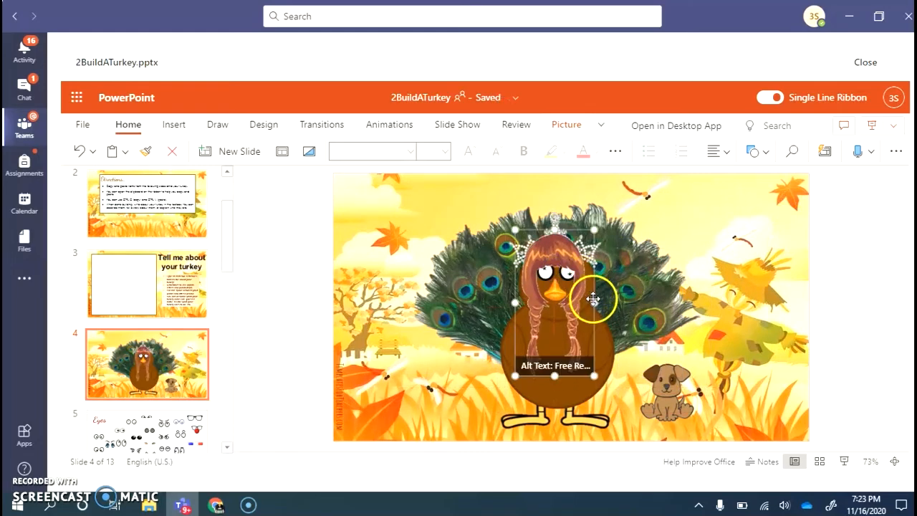
# - Widen the braided wig on both sides to about 2.64" and move it down clear of the tiara
pyautogui.moveTo(594, 301); pyautogui.dragTo(620, 301)
pyautogui.moveTo(509, 301); pyautogui.dragTo(491, 300)
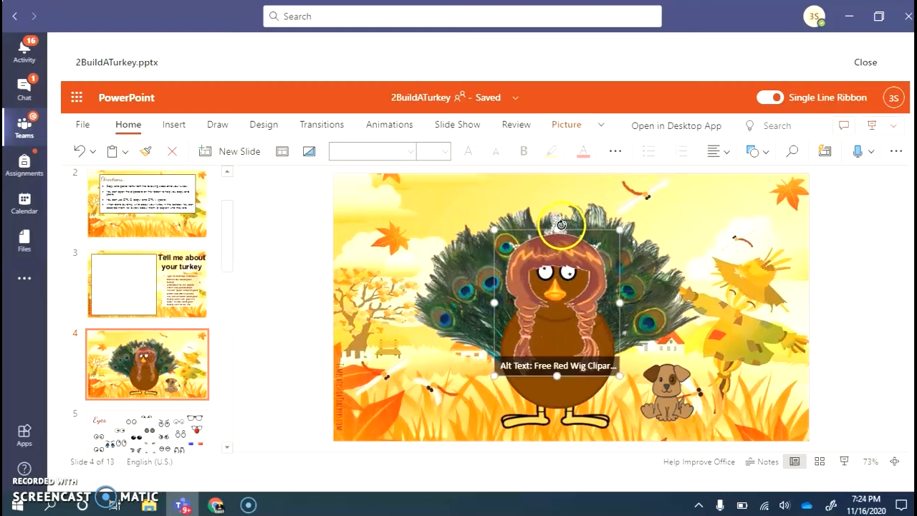
pyautogui.click(554, 220)
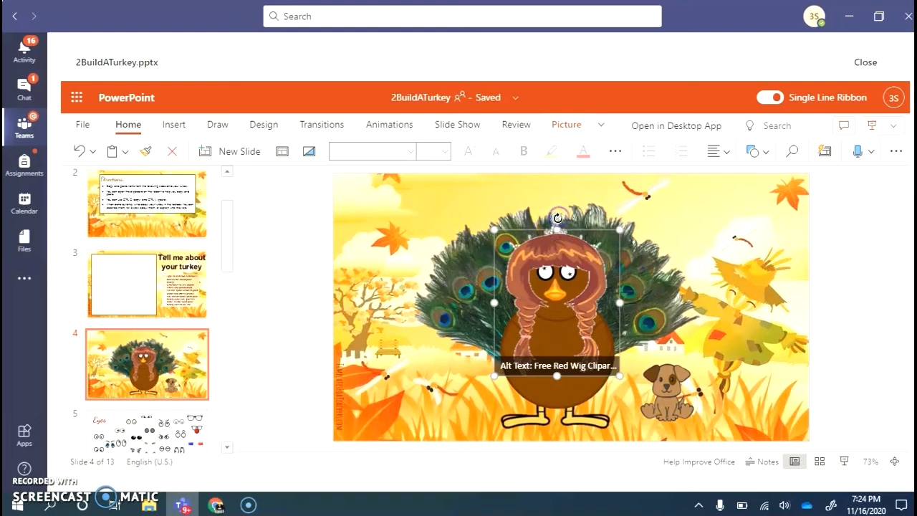
pyautogui.moveTo(557, 245); pyautogui.dragTo(557, 262)
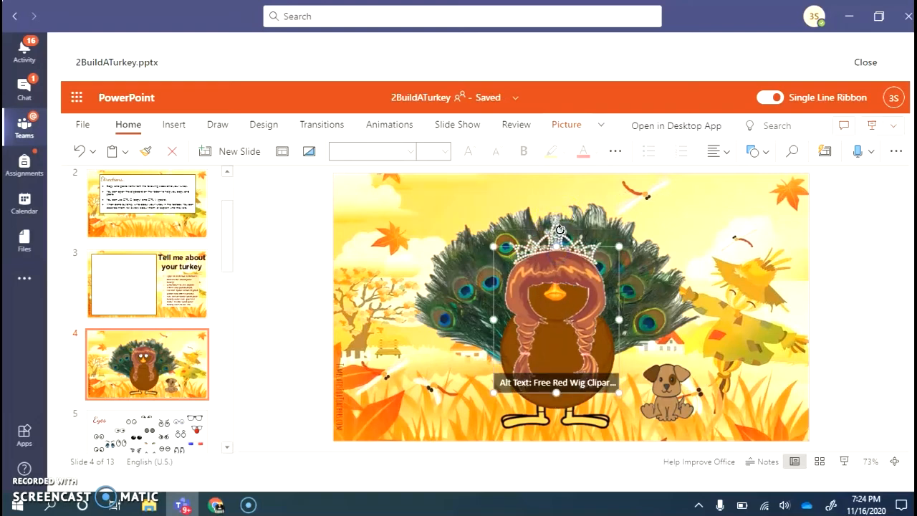
# - Bring the tiara to the front of the wig and move the wig back up so it frames the turkey's eyes
pyautogui.click(556, 220)
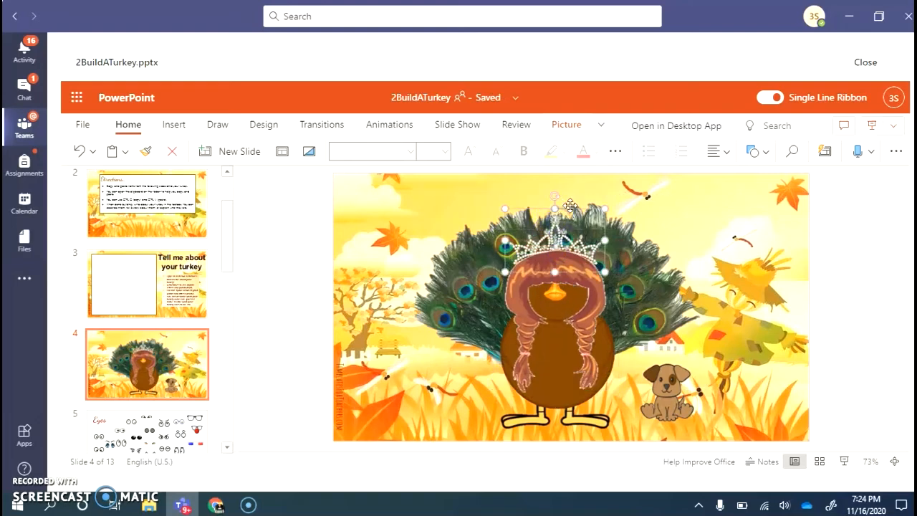
pyautogui.click(577, 124)
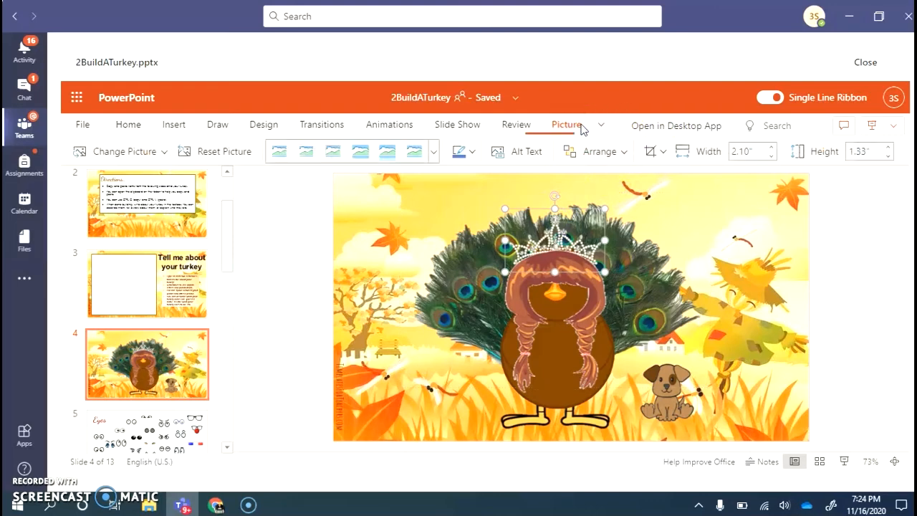
pyautogui.click(586, 152)
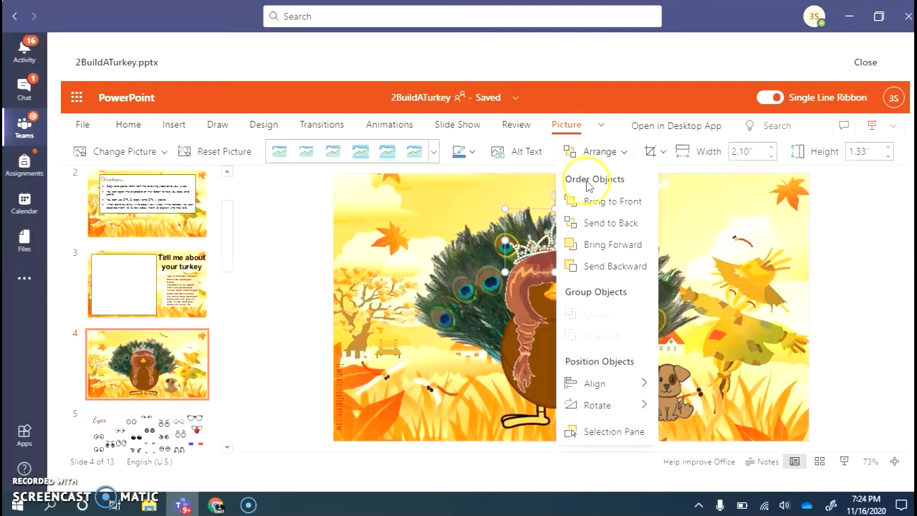
pyautogui.click(589, 200)
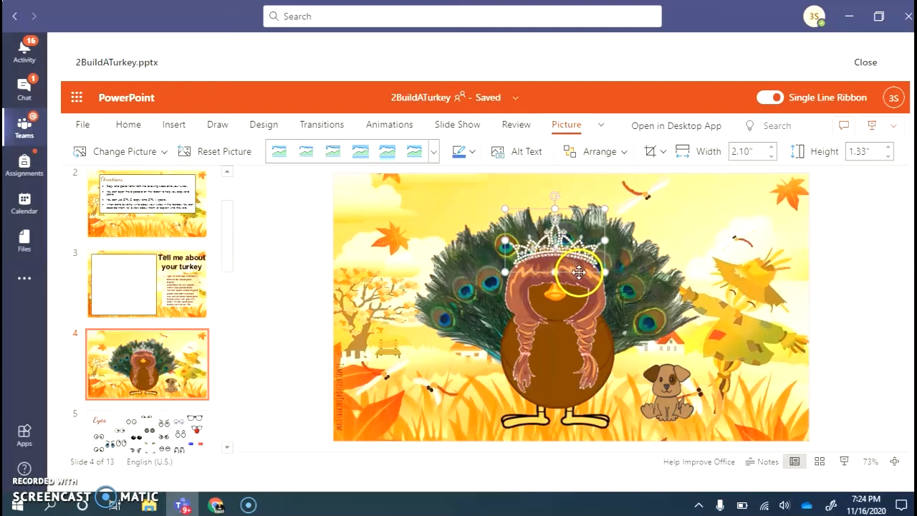
pyautogui.moveTo(585, 281); pyautogui.dragTo(585, 260)
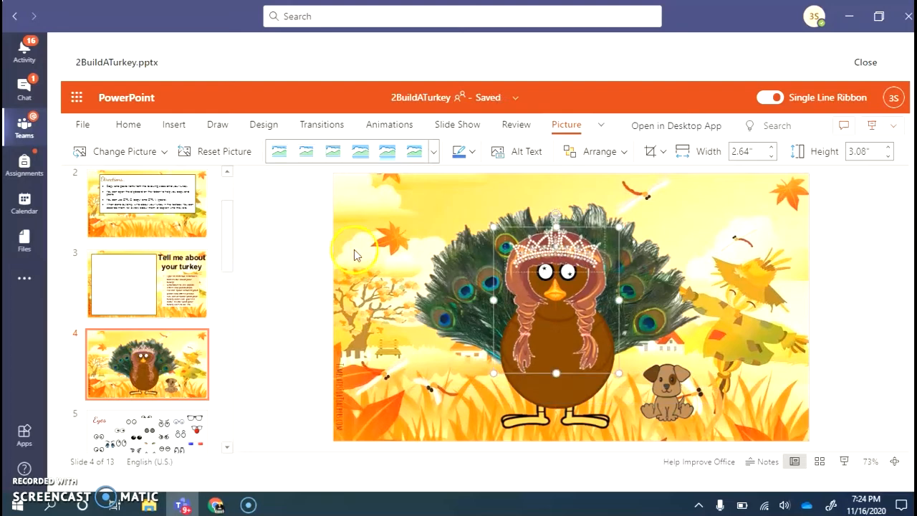
# - Open slide 3, "Tell me about your turkey"
pyautogui.click(118, 278)
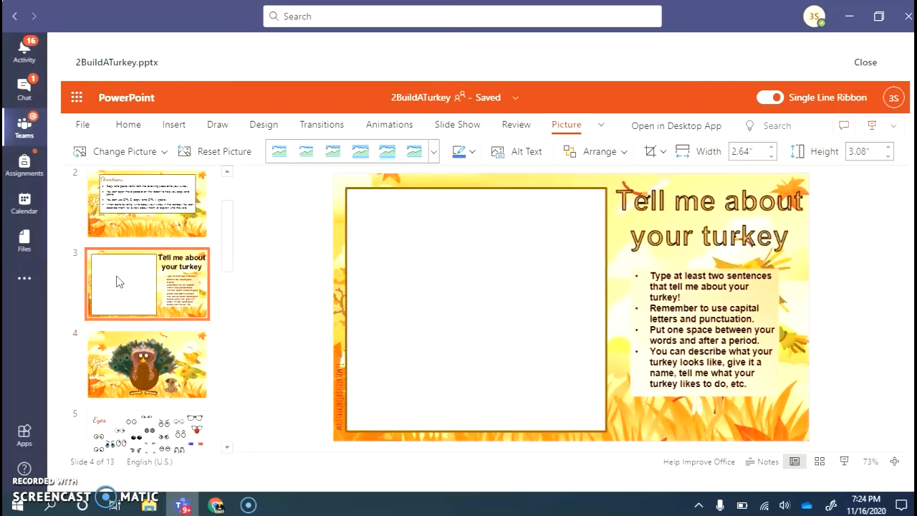